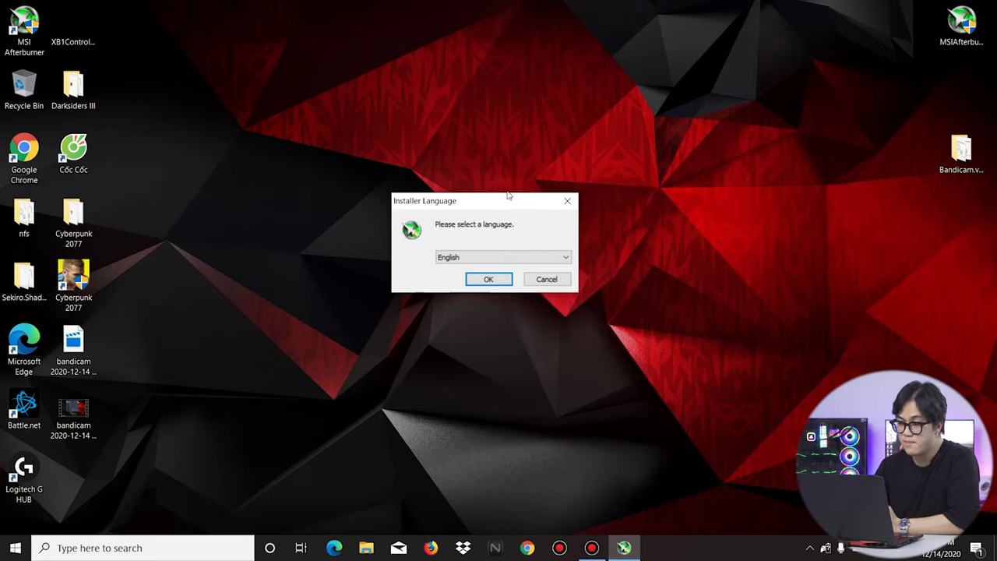
Start the MSI Afterburner setup in English and accept the terms of the license agreement
drag(505, 208, 496, 224)
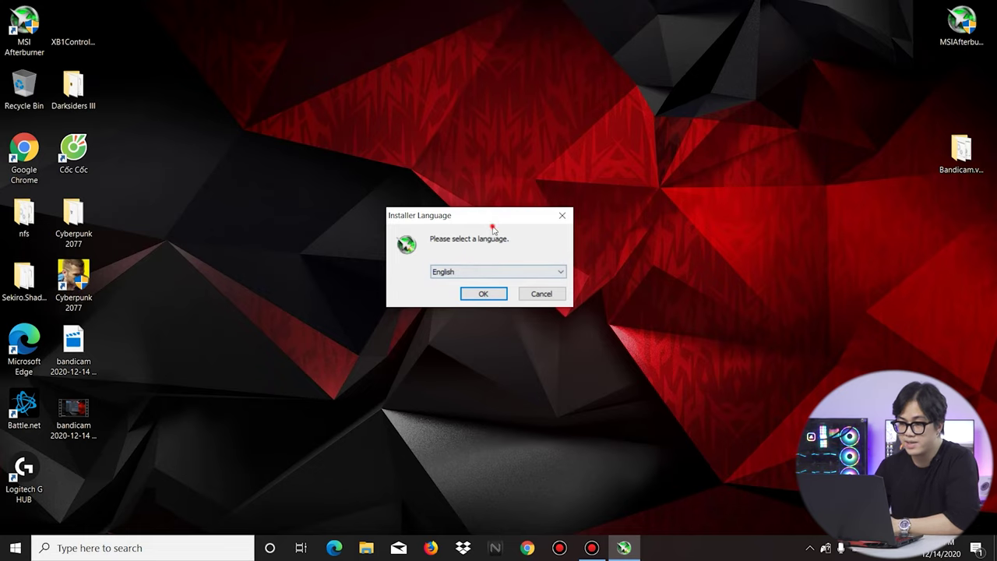
drag(501, 217, 506, 197)
click(488, 274)
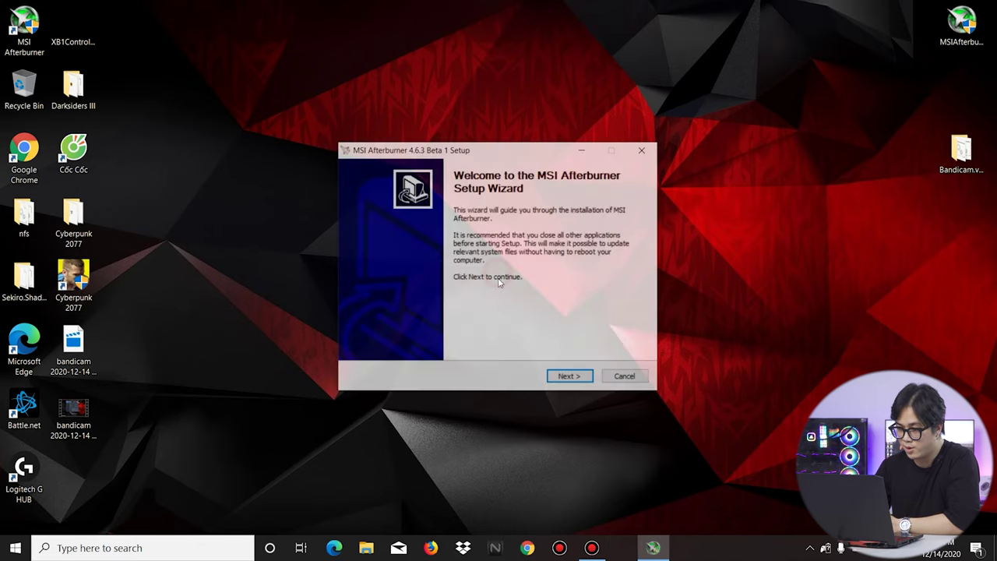
click(572, 377)
click(410, 335)
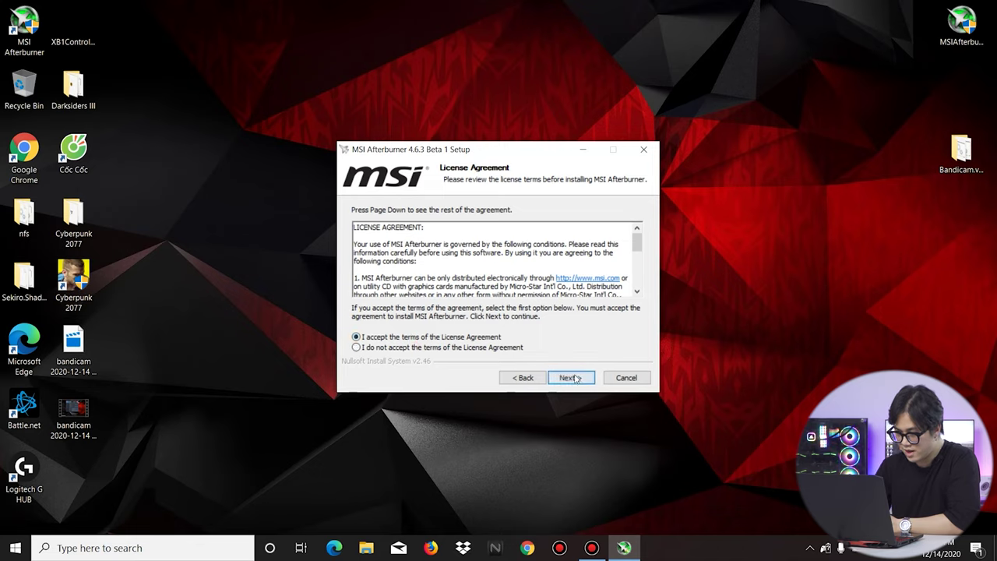
Proceed through the remaining setup pages with the default options and start the installation
click(569, 379)
click(584, 382)
click(574, 375)
click(563, 379)
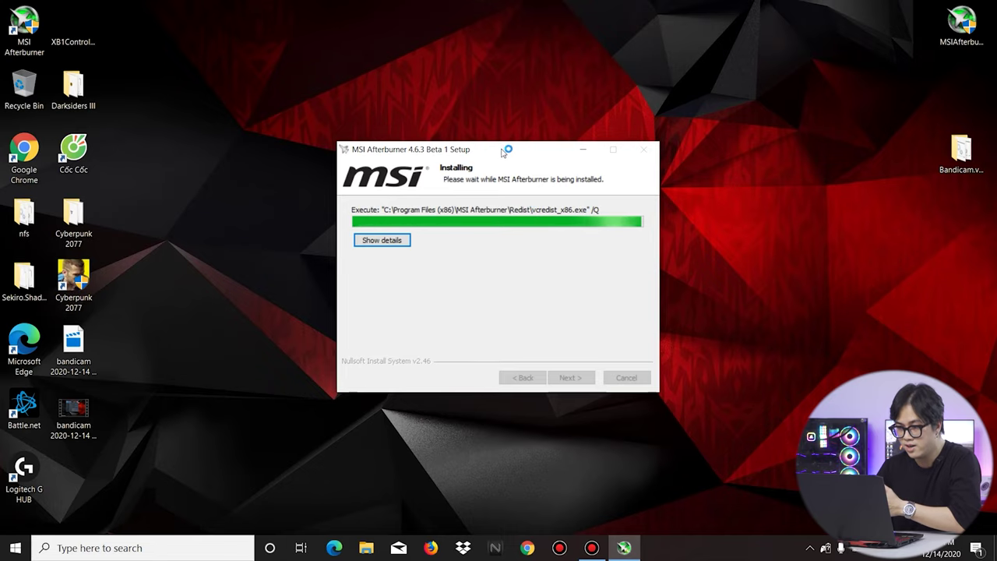
Decline reinstalling RivaTuner Statistics Server and finish the setup with Run MSI Afterburner and Show Readme enabled
drag(504, 150, 521, 122)
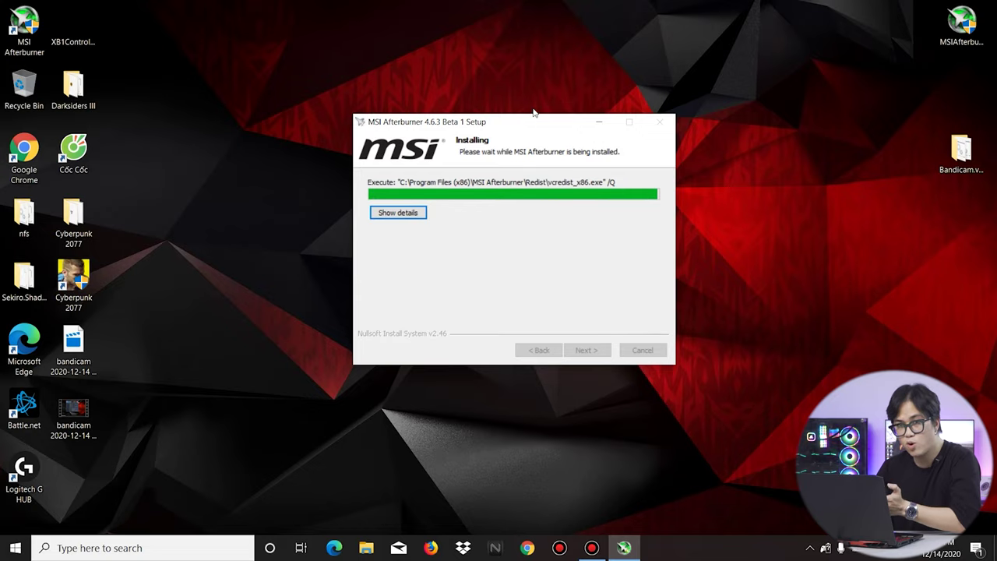
mouse_move(507, 127)
mouse_down()
mouse_move(480, 125)
mouse_move(512, 134)
mouse_up()
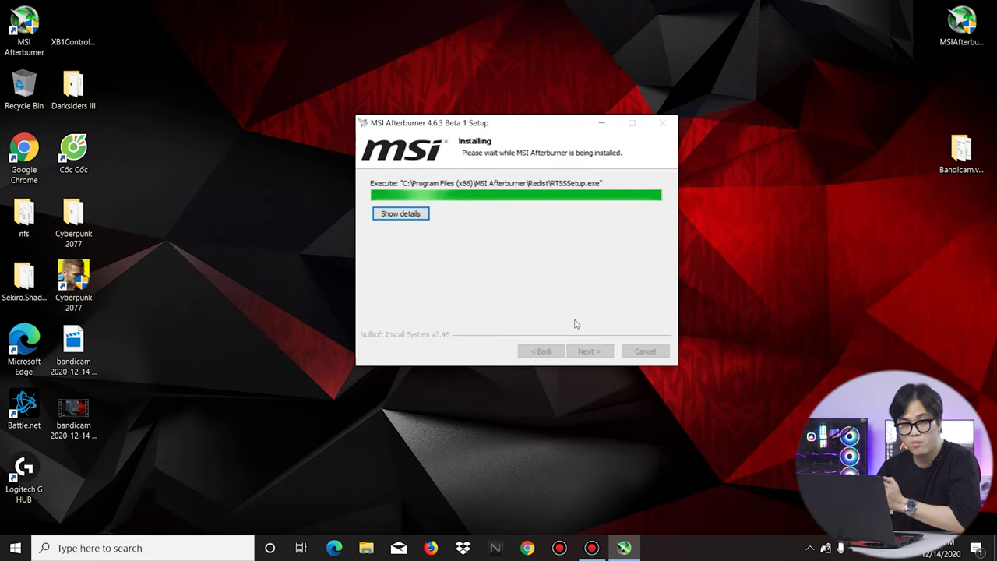
click(499, 301)
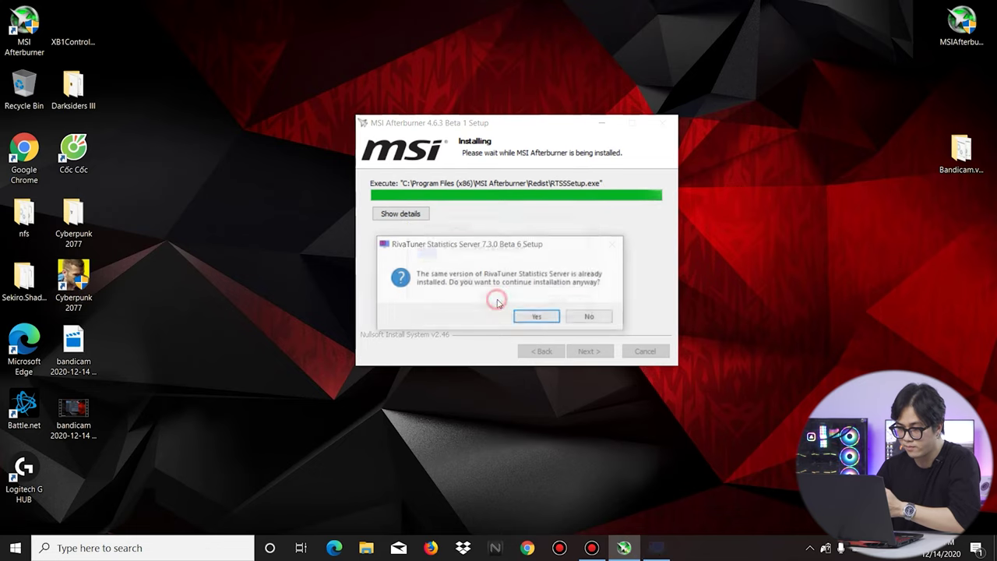
click(588, 316)
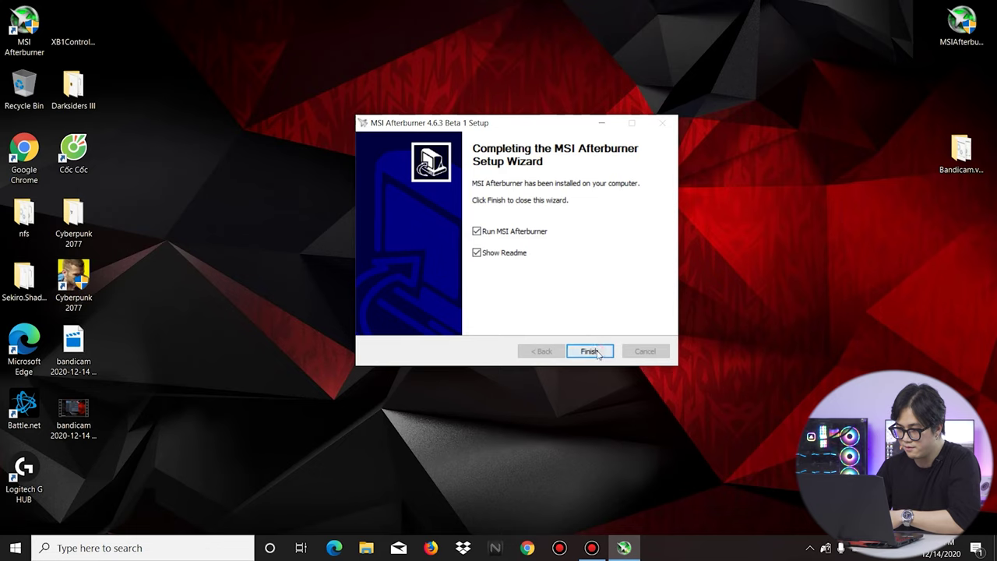
key(Return)
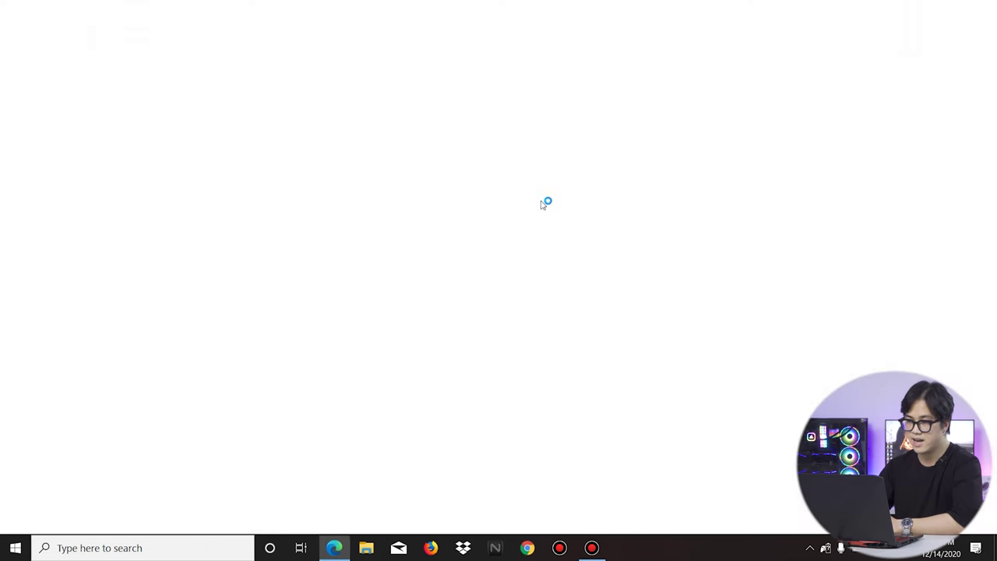
Close the readme browser window and reposition the MSI Afterburner window on the desktop
key(alt+F4)
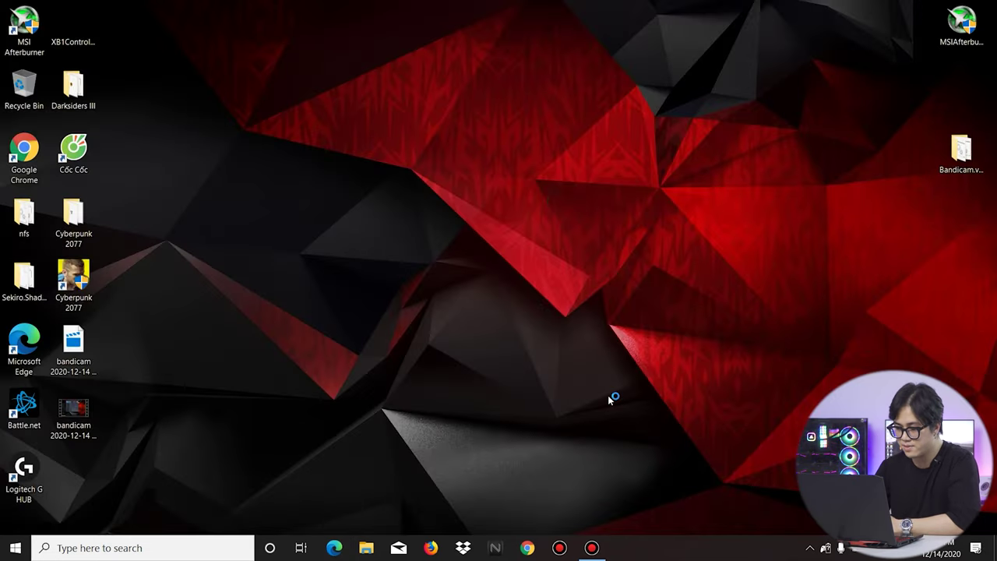
drag(553, 137, 539, 100)
drag(535, 139, 567, 157)
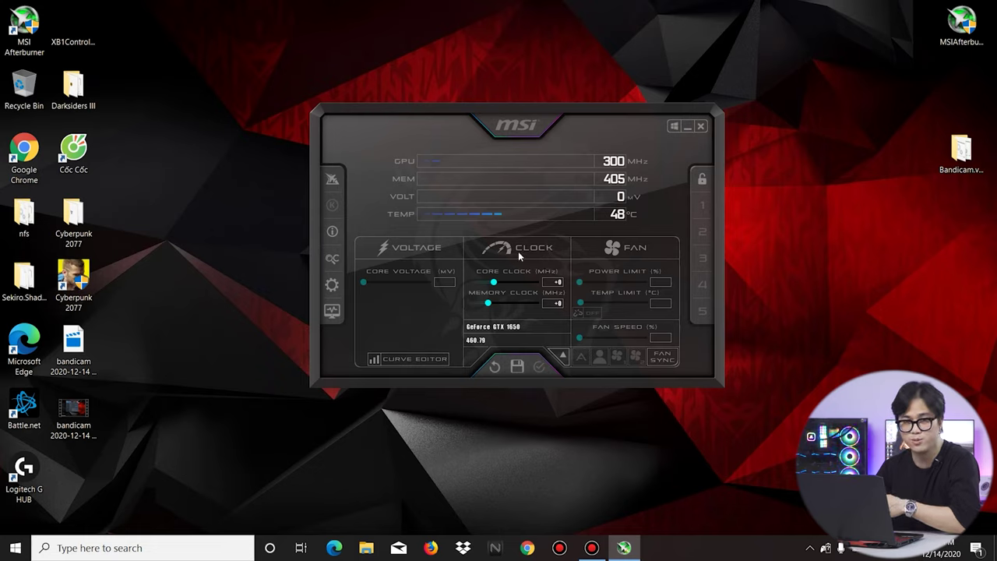
Open the MSI Afterburner properties and choose GPU1: GeForce GTX 1650 as the master graphics processor
click(332, 286)
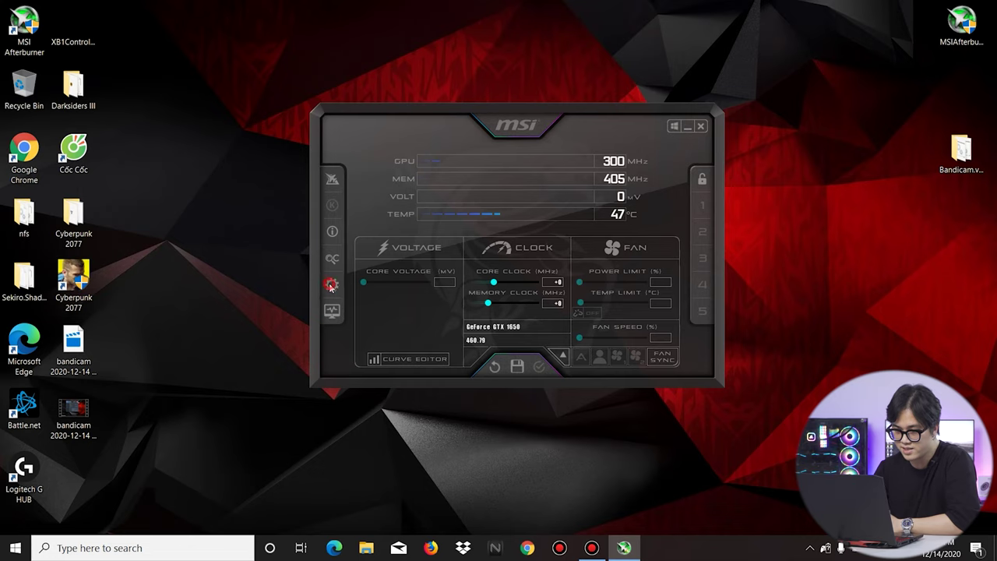
drag(452, 49, 492, 80)
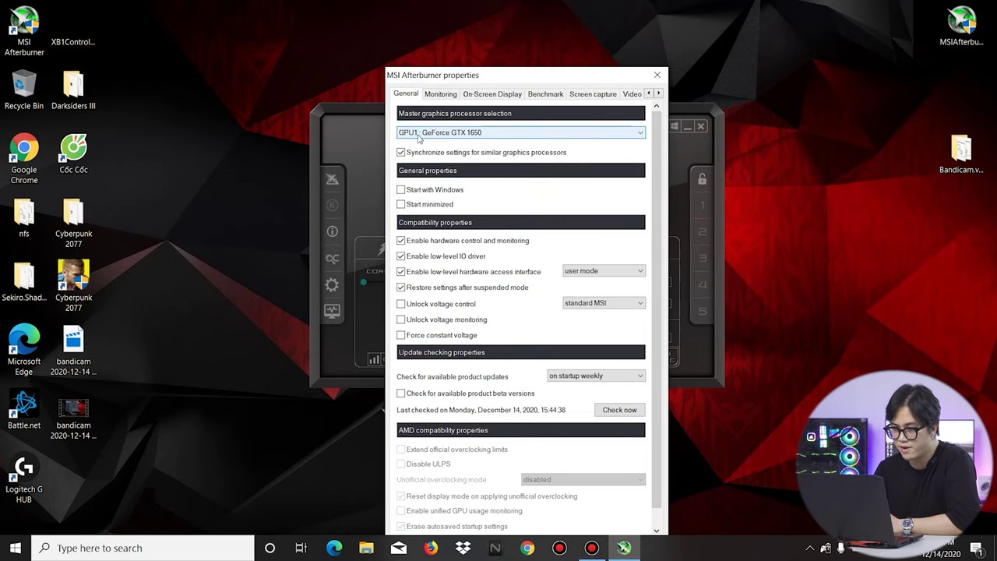
click(447, 134)
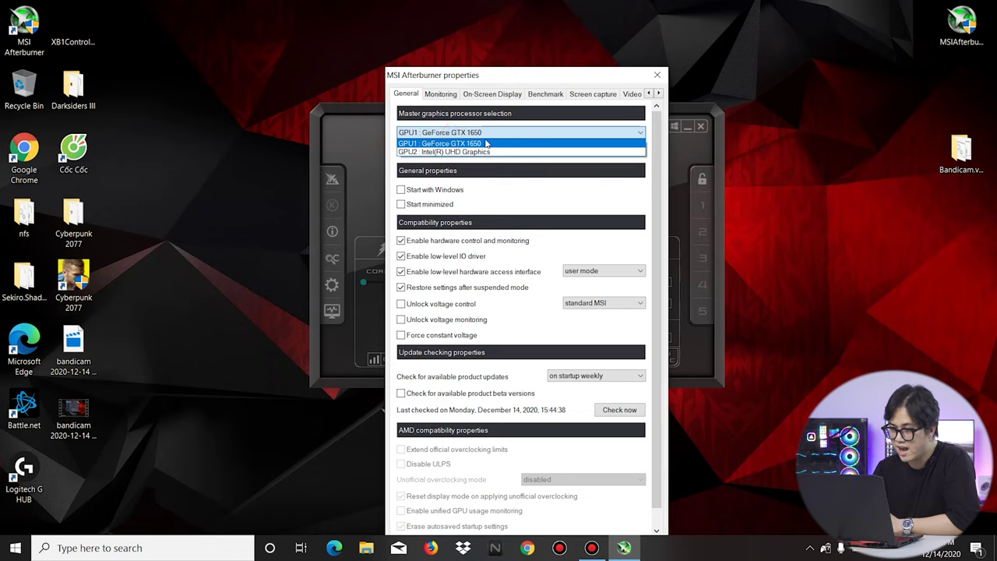
click(426, 144)
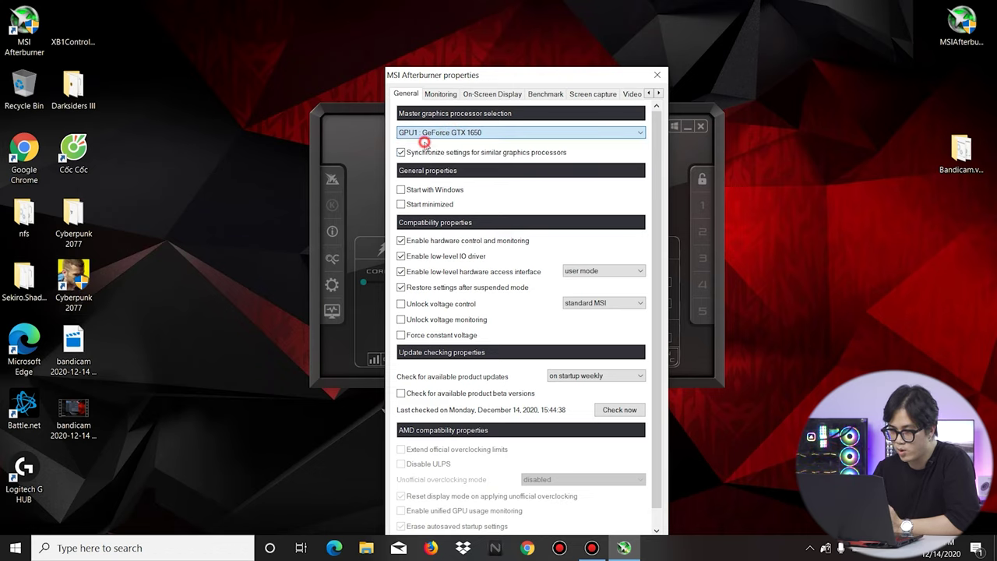
Examine the list of active hardware monitoring graphs, comparing the GPU1 temperature and GPU1 usage entries
click(441, 95)
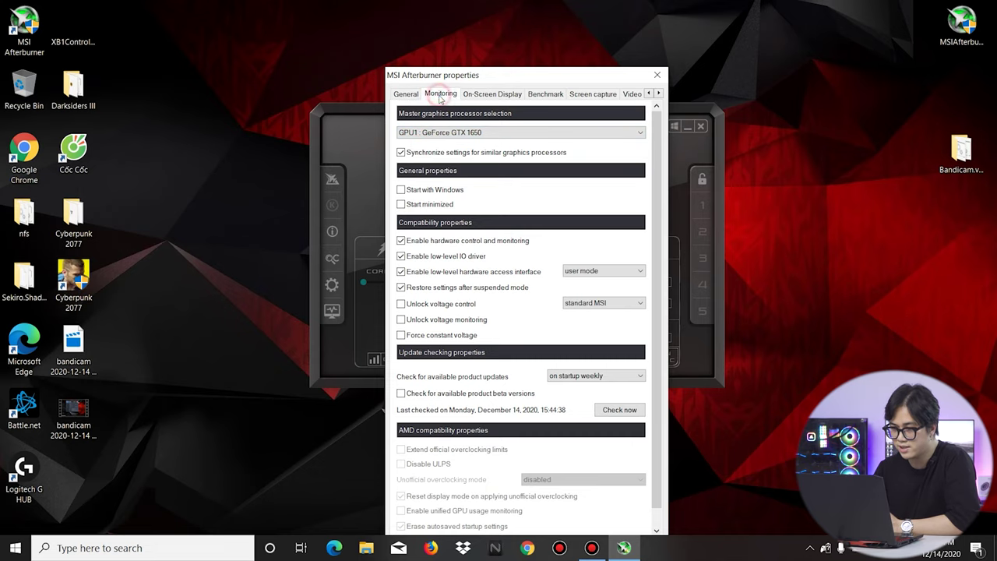
mouse_move(639, 187)
mouse_down()
mouse_move(641, 208)
mouse_move(639, 187)
mouse_up()
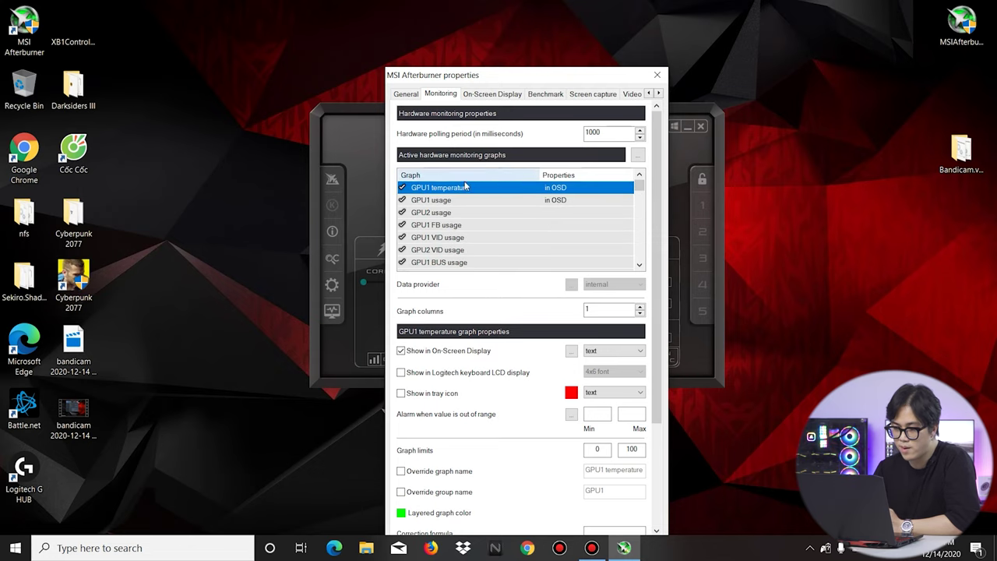
click(438, 200)
click(461, 191)
click(459, 198)
click(460, 190)
click(459, 198)
click(460, 193)
click(459, 198)
click(459, 190)
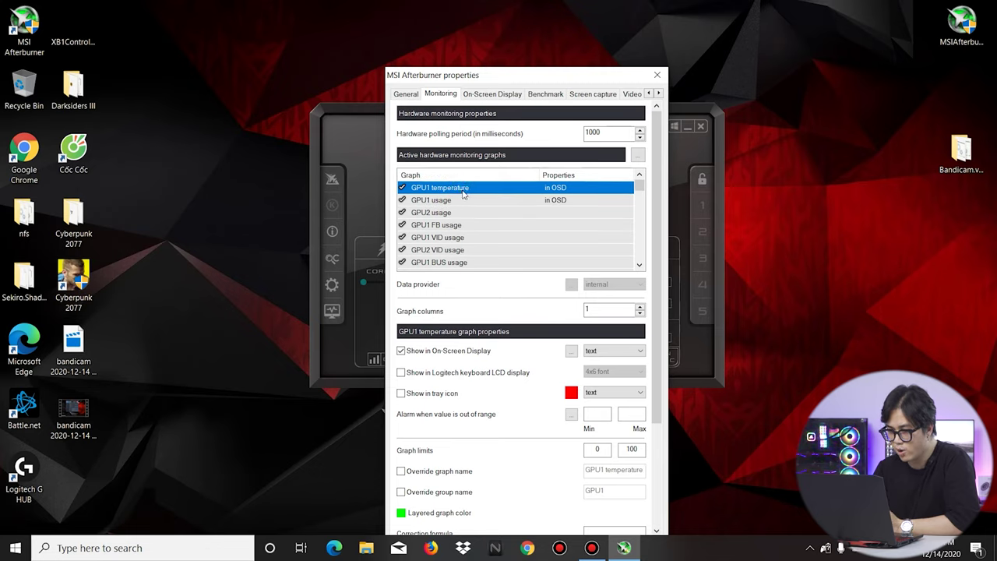
scroll(474, 201, down, 2)
scroll(518, 196, down, 1)
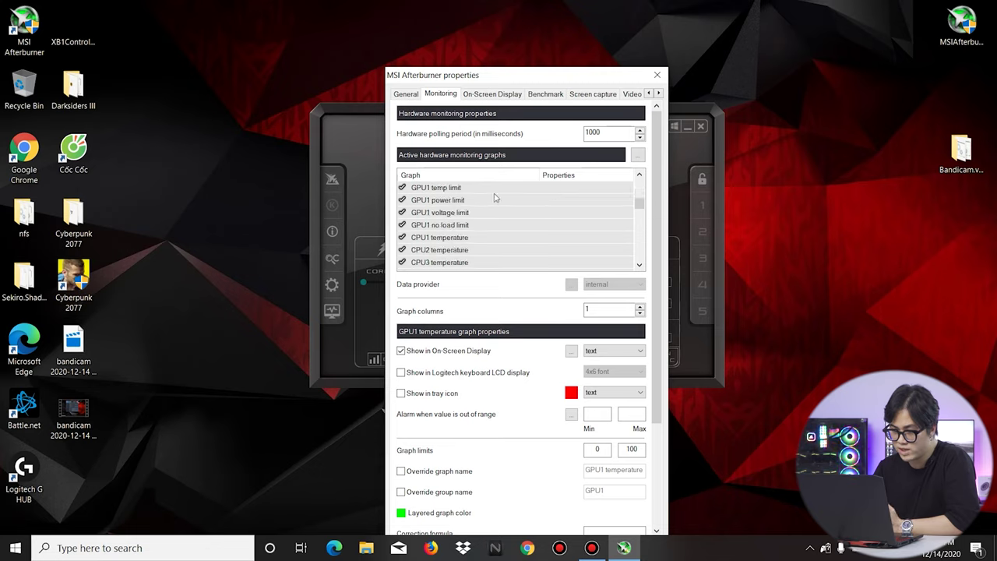
scroll(517, 229, up, 3)
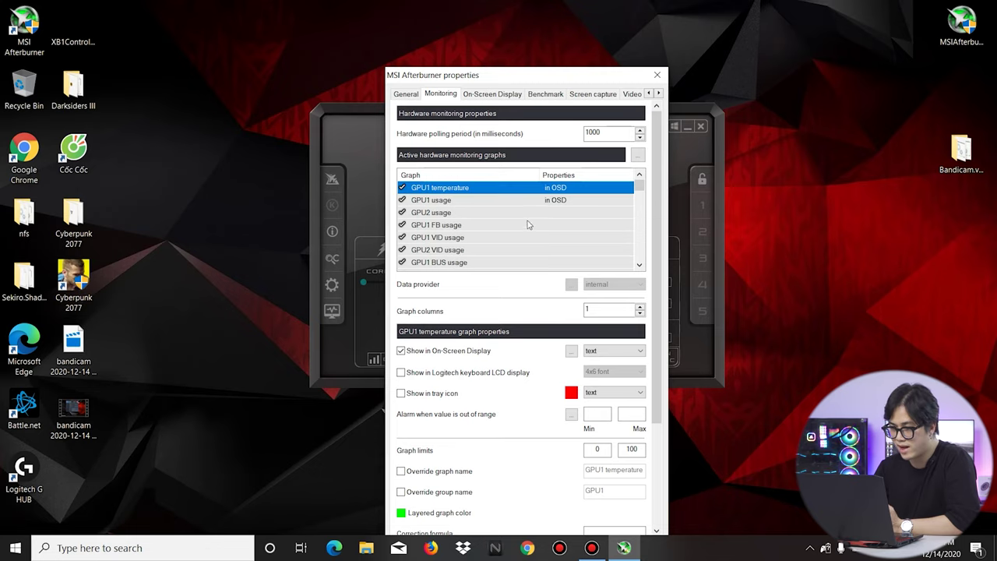
scroll(530, 209, down, 2)
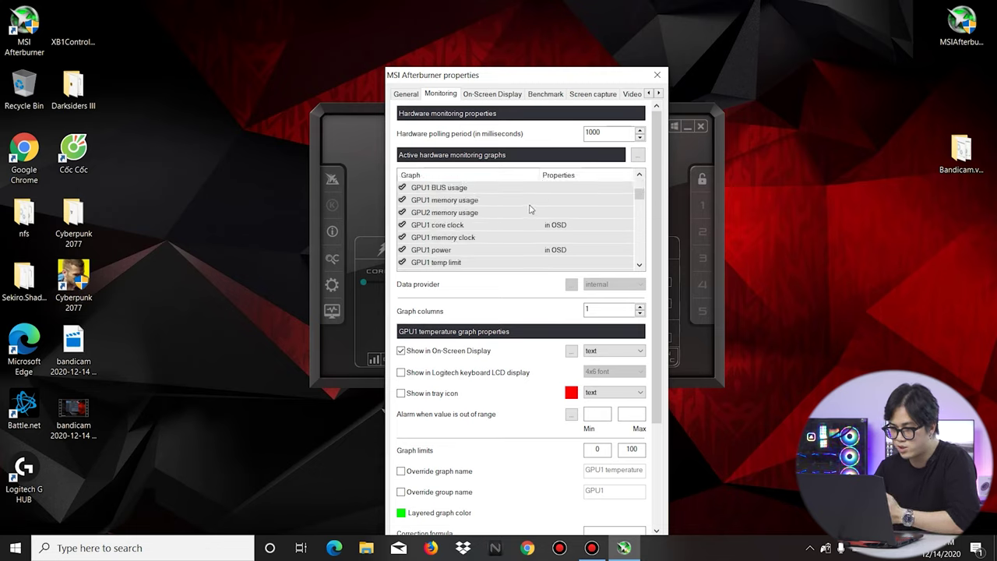
scroll(533, 218, up, 2)
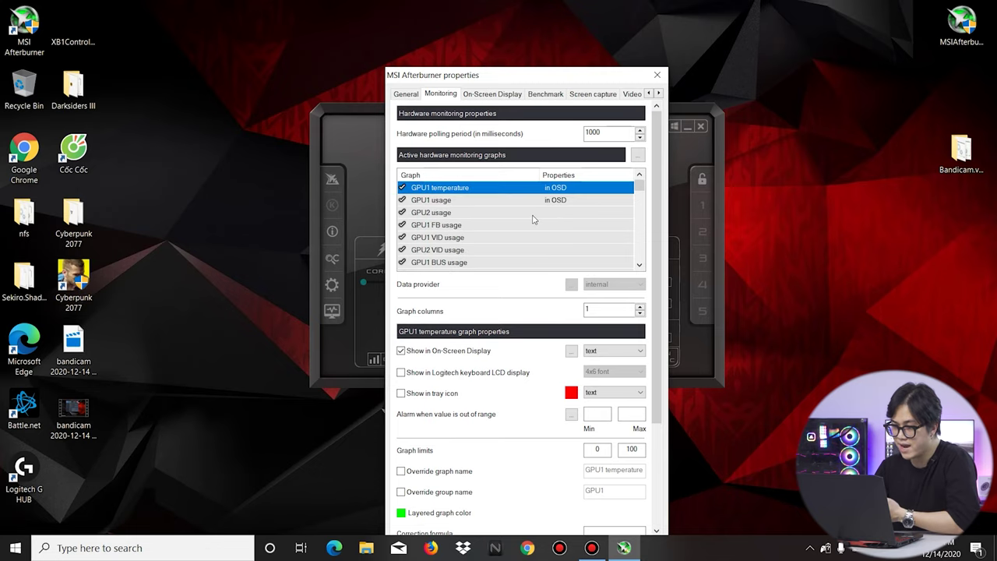
Select the GPU1 temperature graph and switch its Show in On-Screen Display option off and on again
click(452, 198)
click(458, 190)
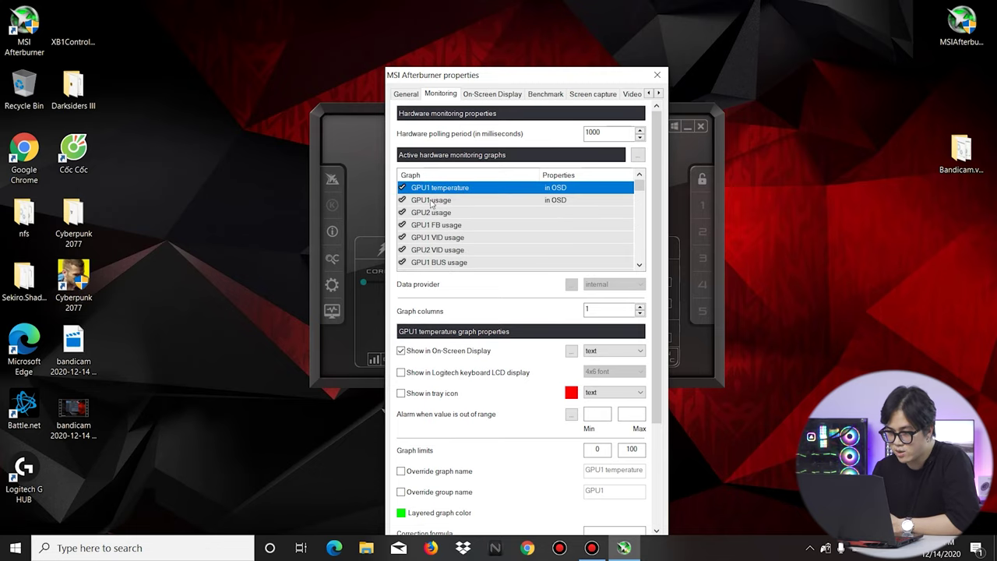
click(433, 196)
click(440, 187)
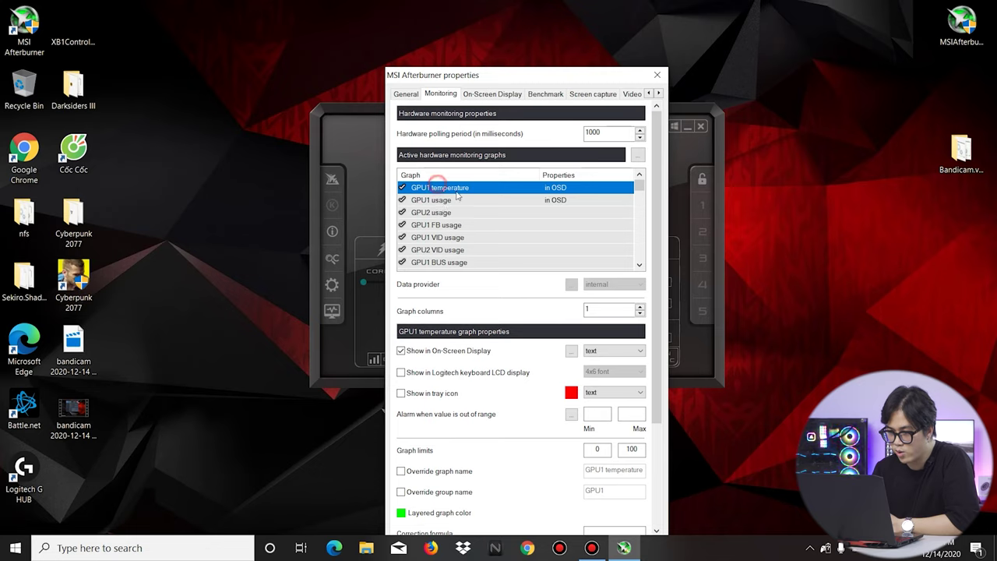
click(434, 199)
click(441, 187)
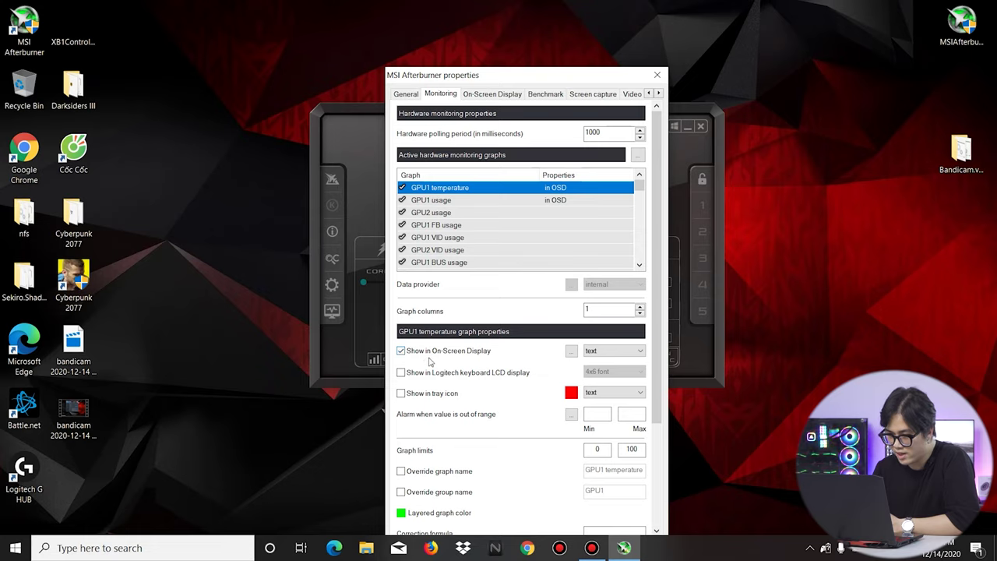
click(402, 352)
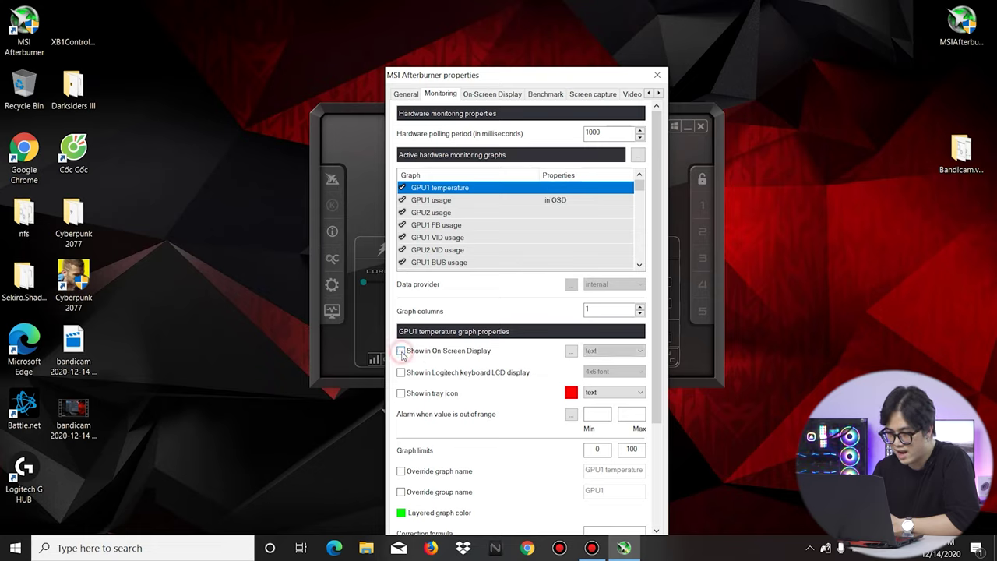
click(400, 352)
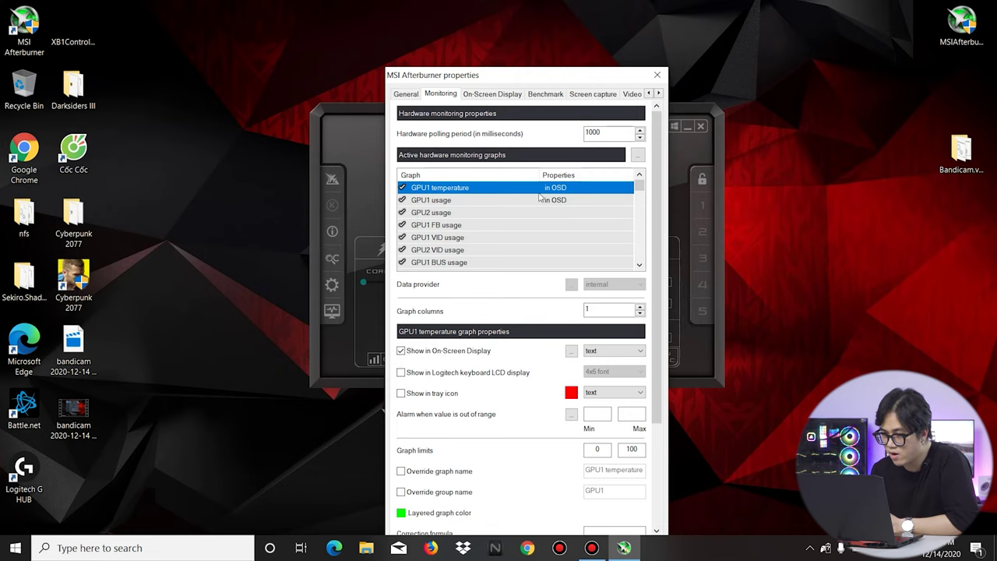
Review the on-screen display settings of the GPU1 usage, GPU1 core clock and GPU1 power graphs
click(460, 201)
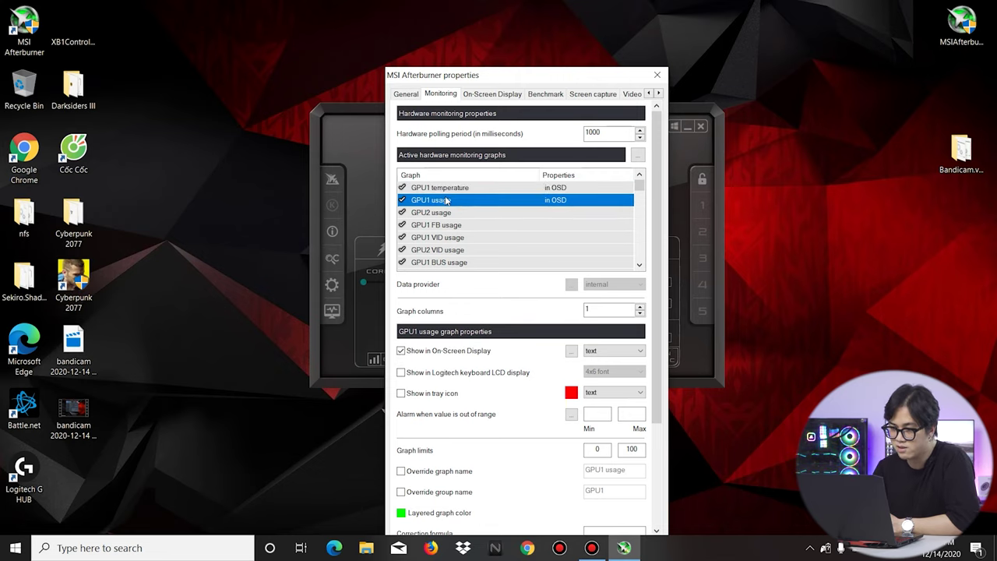
click(464, 211)
click(462, 200)
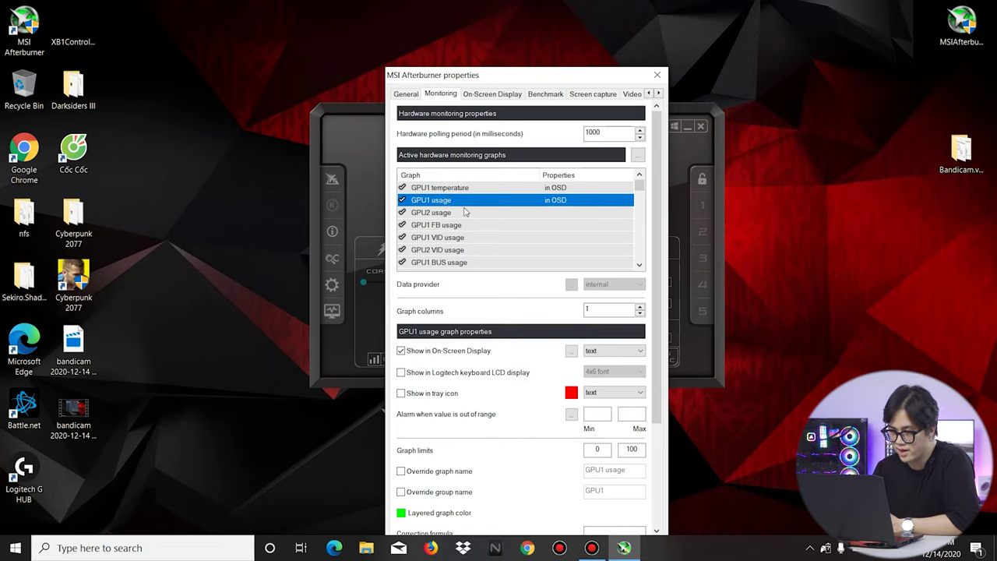
scroll(466, 212, down, 2)
click(483, 225)
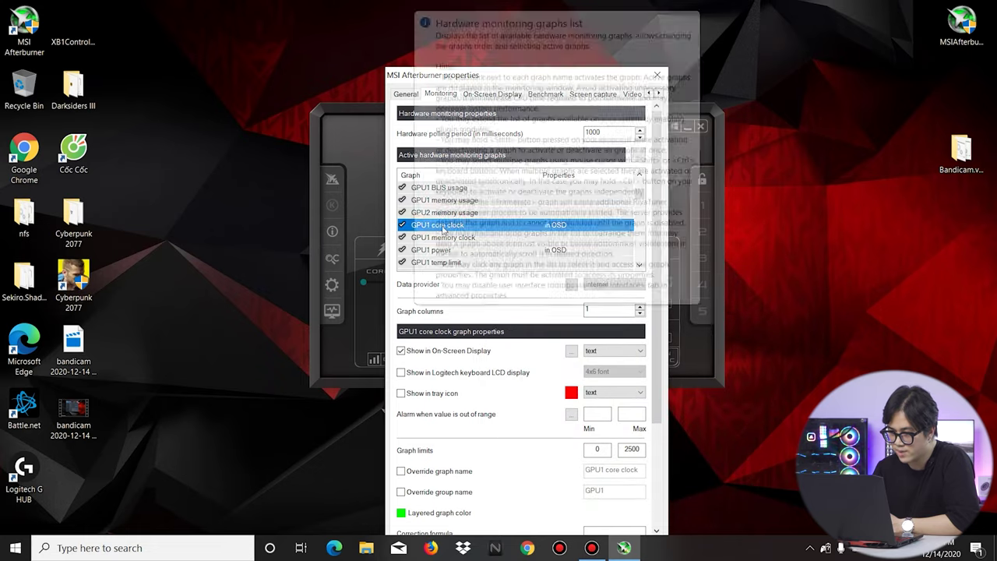
click(436, 249)
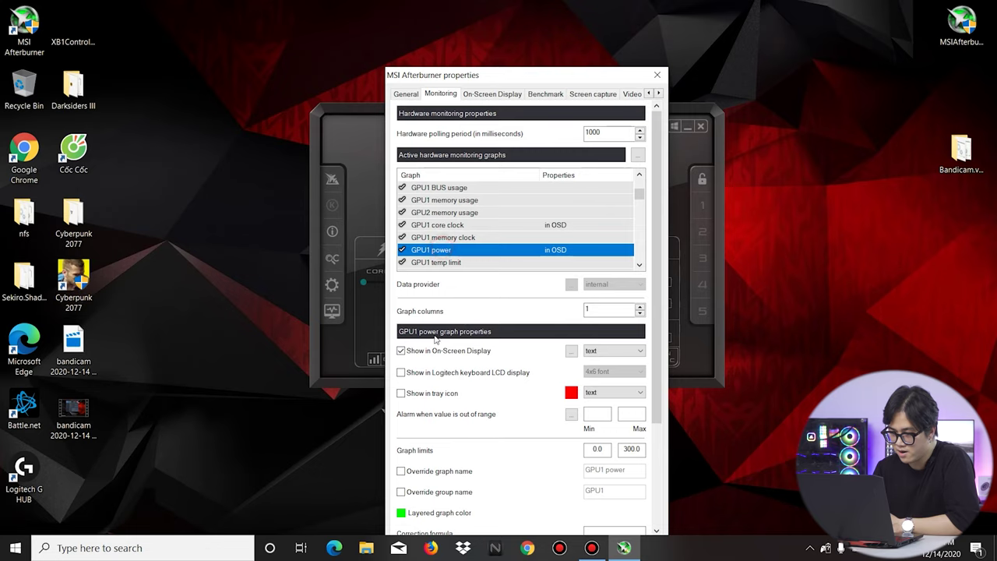
Check the on-screen display settings of the CPU temperature, CPU usage and RAM usage graphs
scroll(510, 226, down, 8)
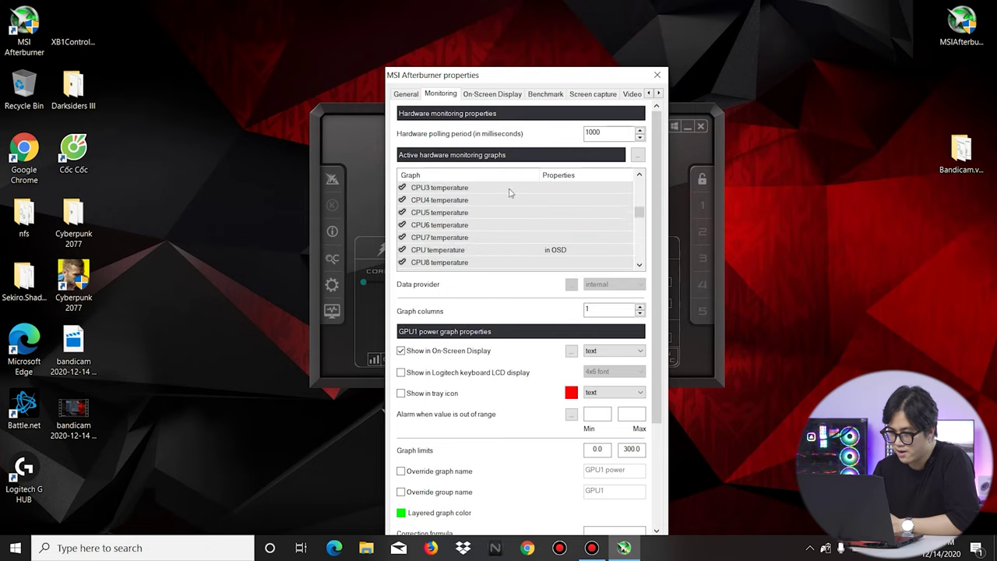
click(452, 214)
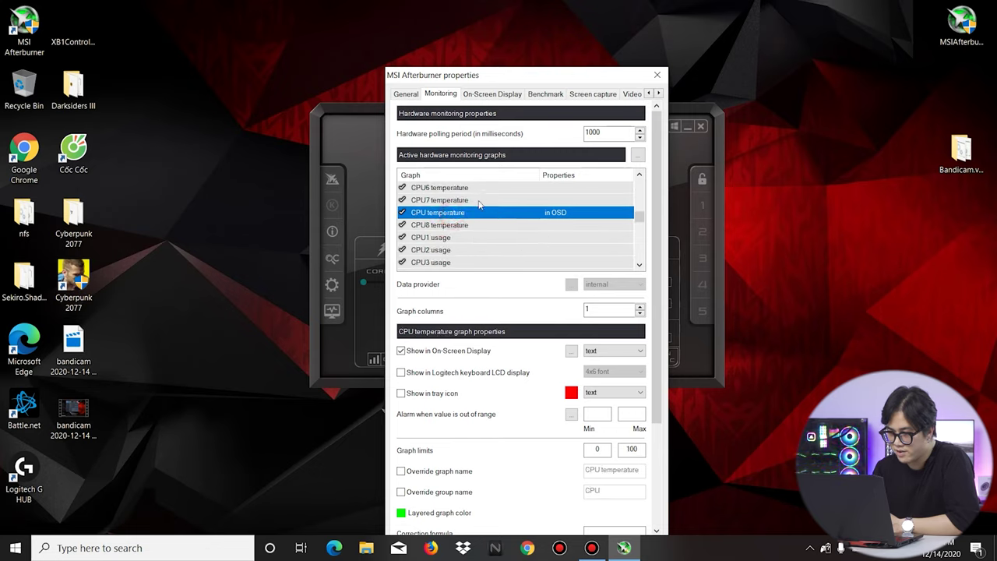
scroll(485, 213, down, 2)
scroll(454, 221, down, 2)
scroll(500, 215, up, 1)
right_click(457, 225)
key(Escape)
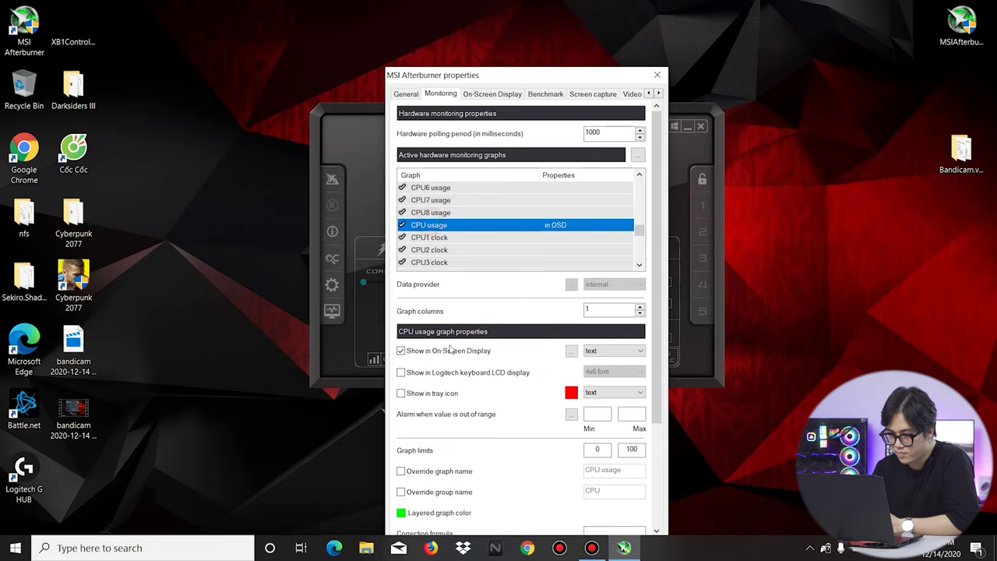
scroll(469, 204, down, 4)
click(471, 207)
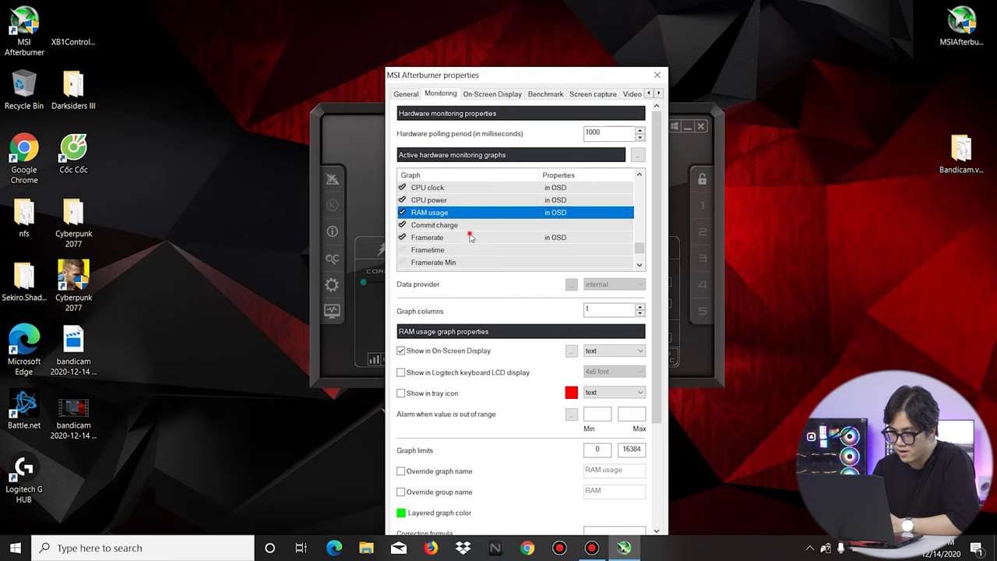
Switch the Framerate graph off and on again and check its Show in On-Screen Display option
click(425, 238)
click(401, 237)
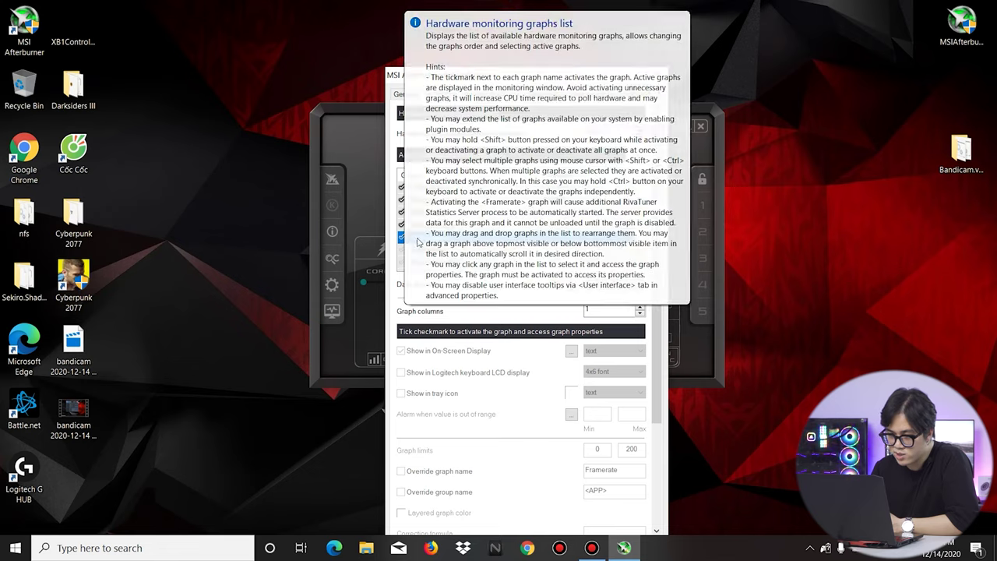
click(402, 237)
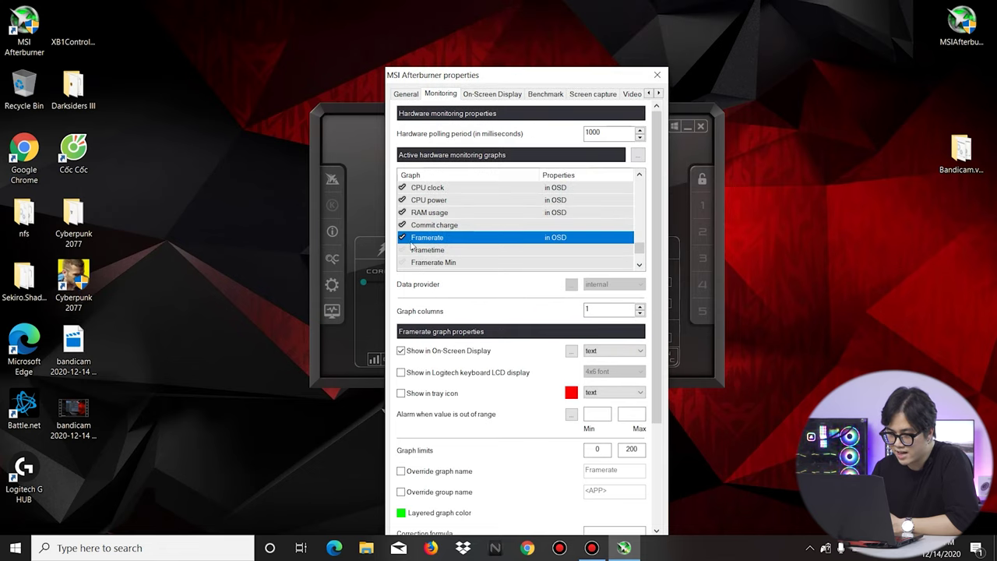
click(411, 351)
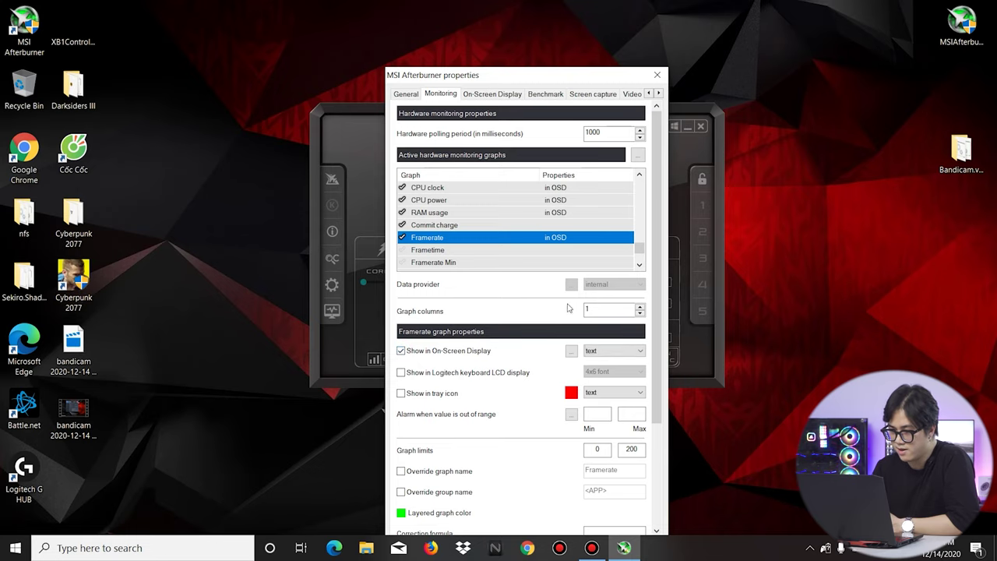
Confirm the monitoring properties and minimize the MSI Afterburner main window
drag(566, 88, 566, 24)
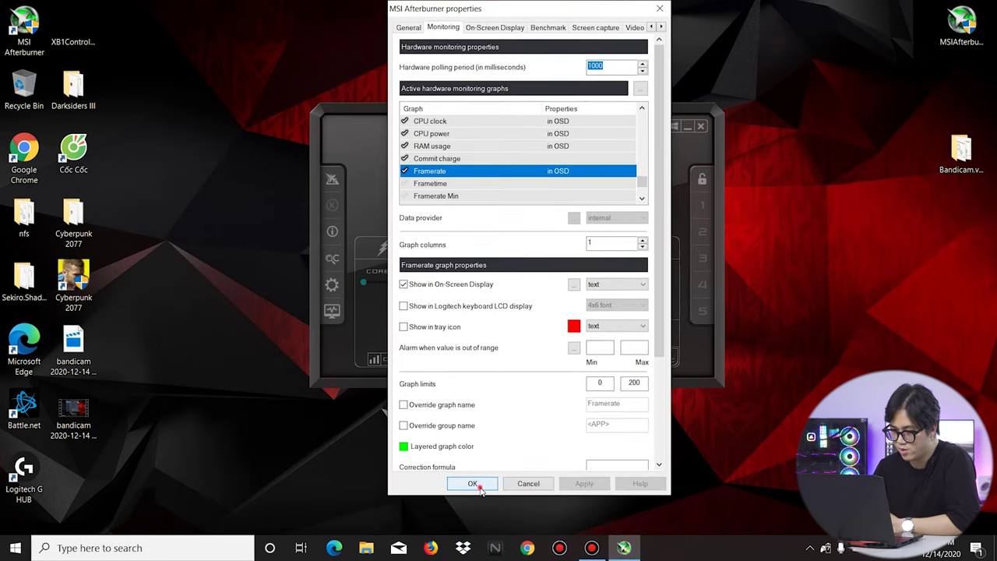
click(474, 482)
click(689, 126)
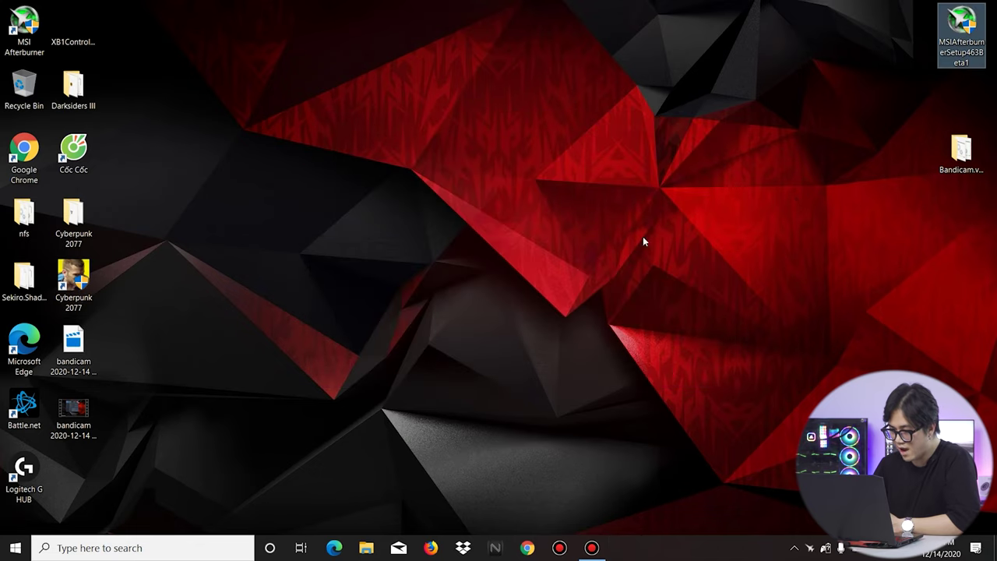
Launch Cyberpunk 2077 from the desktop to try out the on-screen display in a game
click(84, 285)
double_click(83, 285)
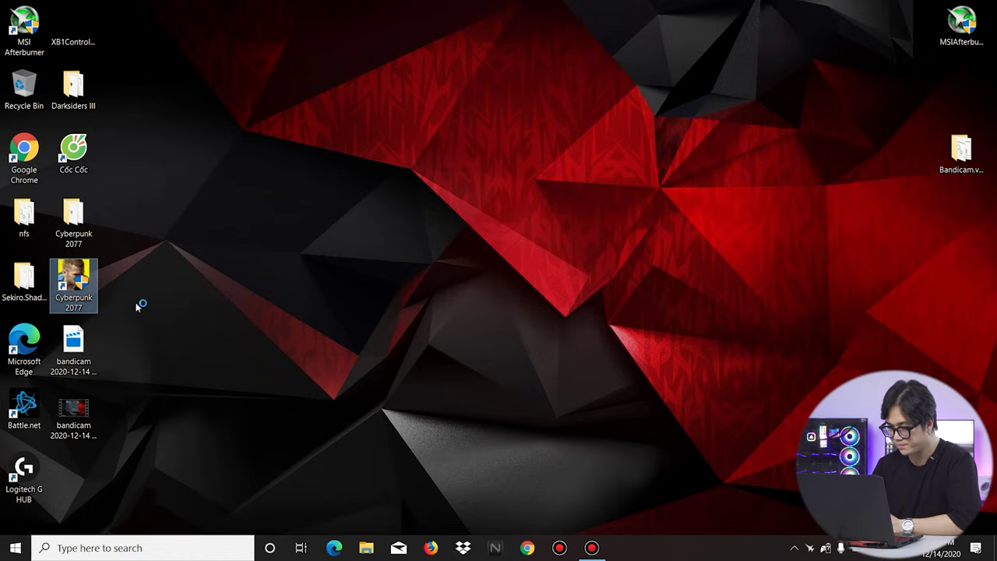
click(808, 548)
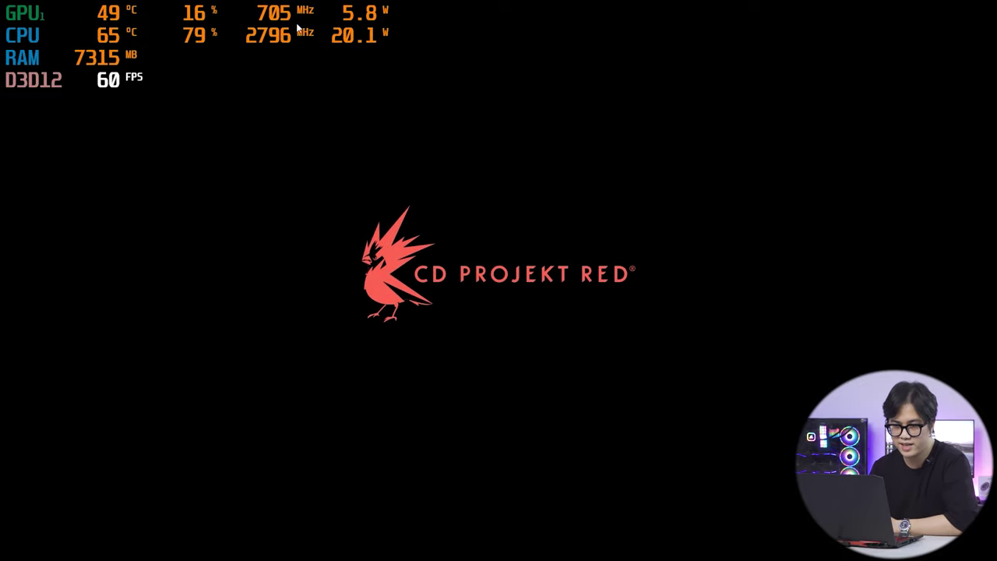
Lower the system volume while the game's intro is playing
key(XF86AudioLowerVolume)
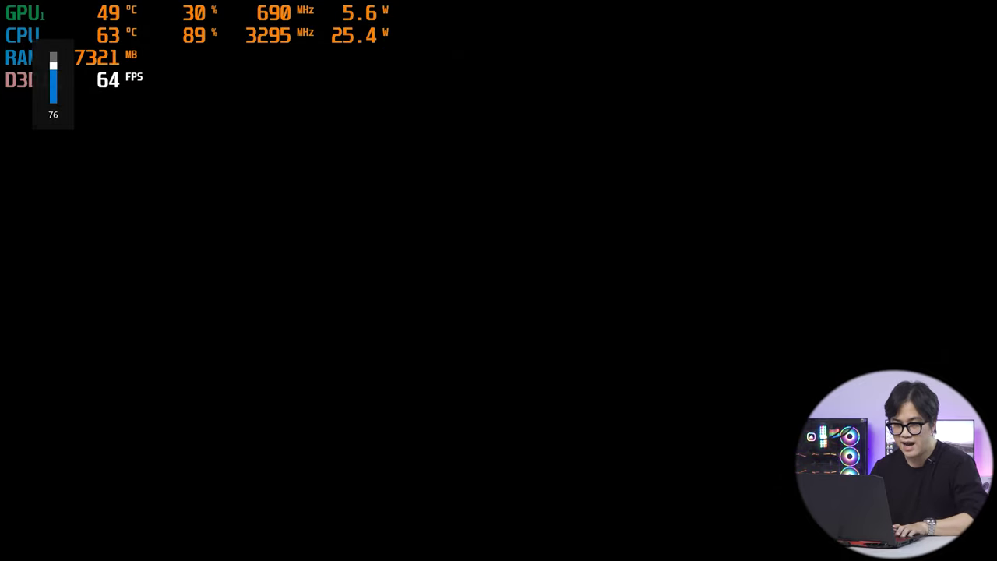
key(XF86AudioLowerVolume)
key(XF86AudioLowerVolume)
key(XF86AudioLowerVolume)
key(XF86AudioLowerVolume)
key(XF86AudioLowerVolume)
key(XF86AudioLowerVolume)
key(XF86AudioLowerVolume)
key(XF86AudioLowerVolume)
key(XF86AudioLowerVolume)
key(XF86AudioLowerVolume)
key(XF86AudioLowerVolume)
key(XF86AudioLowerVolume)
key(XF86AudioLowerVolume)
key(XF86AudioLowerVolume)
key(XF86AudioLowerVolume)
key(XF86AudioLowerVolume)
key(XF86AudioLowerVolume)
key(XF86AudioLowerVolume)
key(XF86AudioLowerVolume)
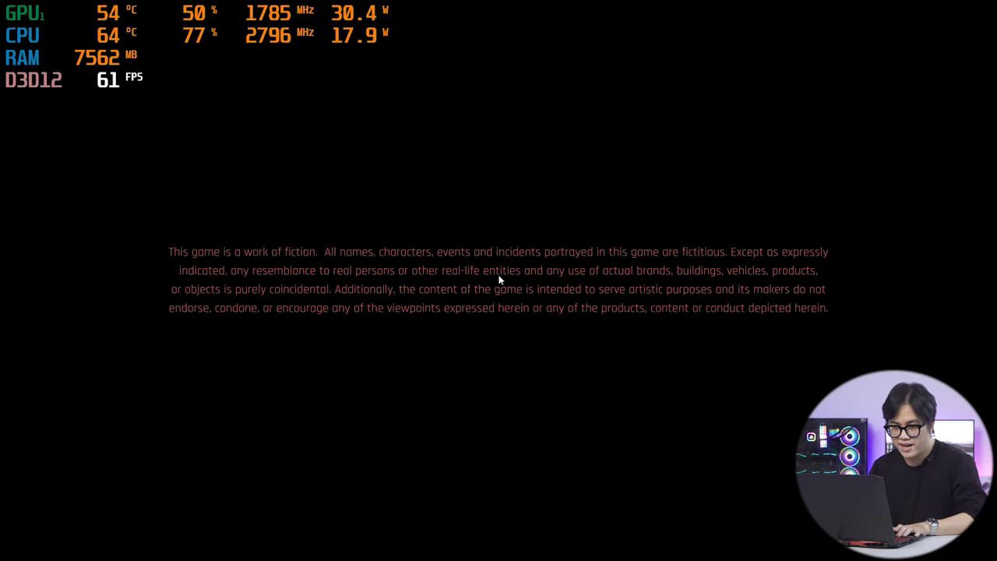
Bring up RivaTuner Statistics Server over the running game and move its window clear of the overlay readings
key(super)
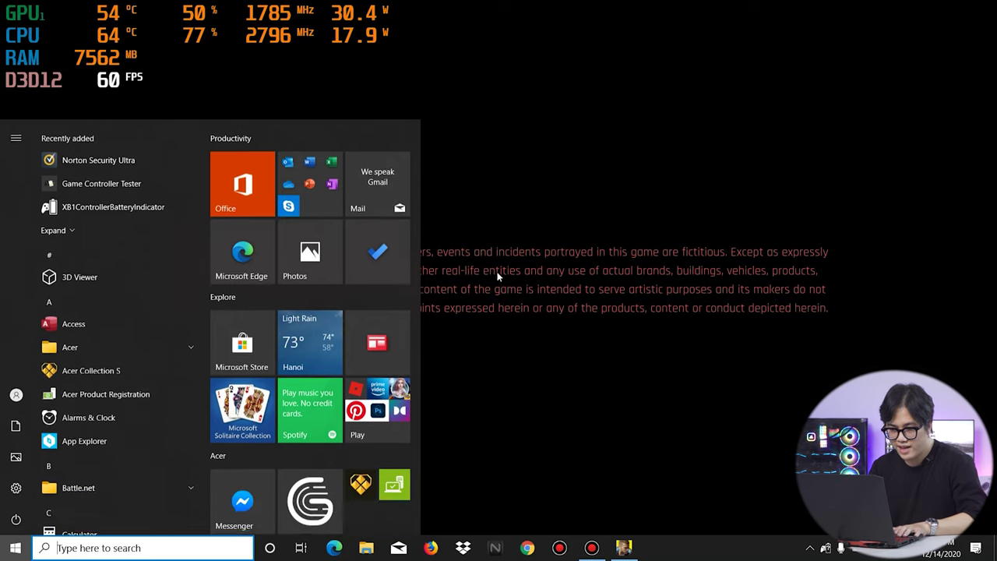
click(809, 547)
click(770, 496)
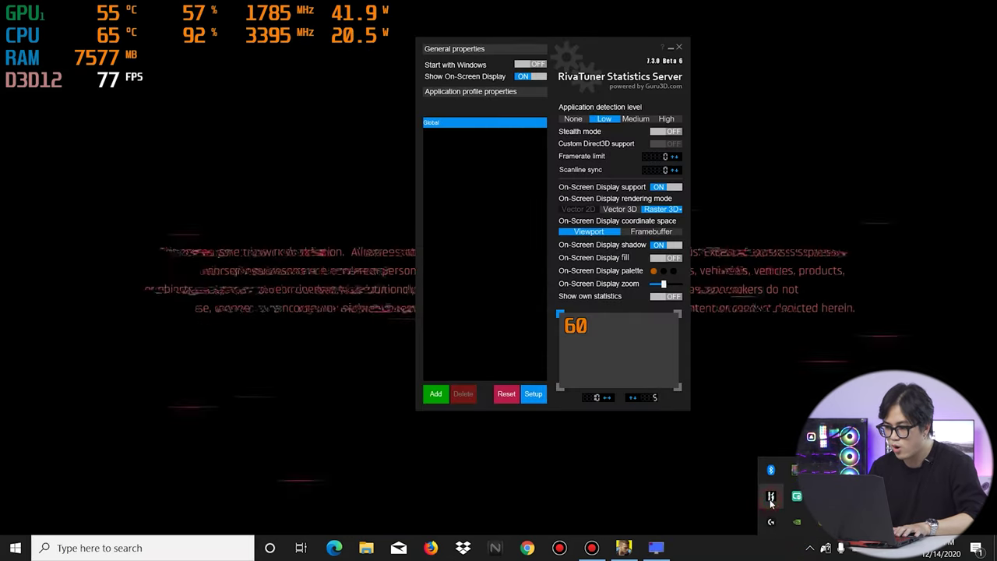
drag(586, 74, 605, 101)
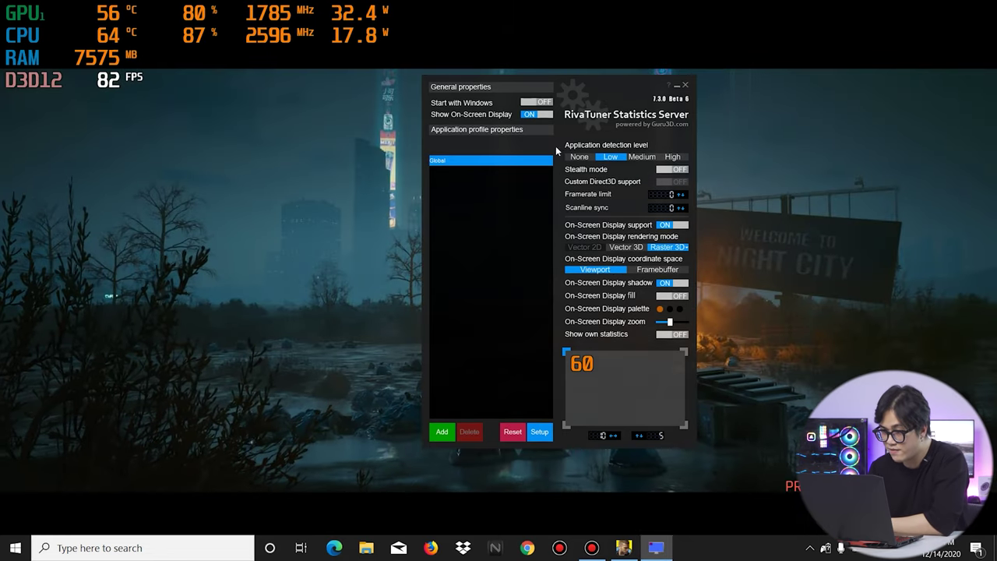
drag(590, 108, 559, 106)
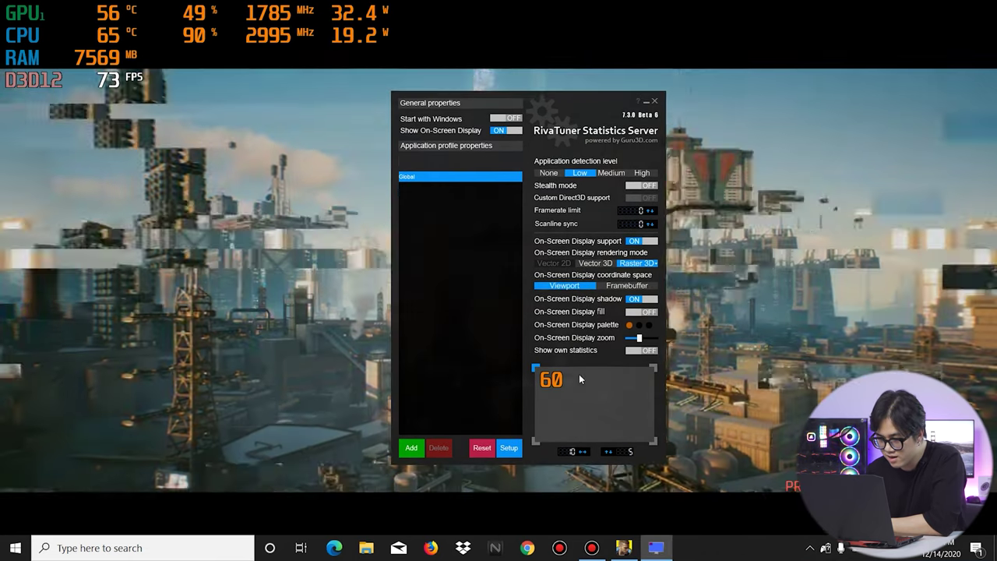
Try the maximum on-screen display zoom, reduce it to about a quarter, and reposition the overlay near the game's upper-left corner
drag(554, 382, 560, 391)
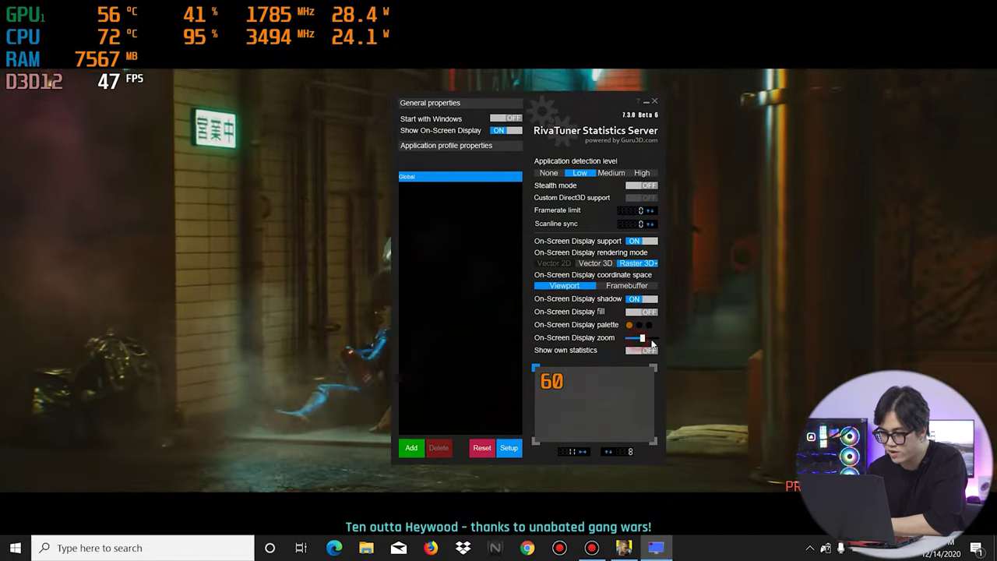
drag(641, 340, 660, 342)
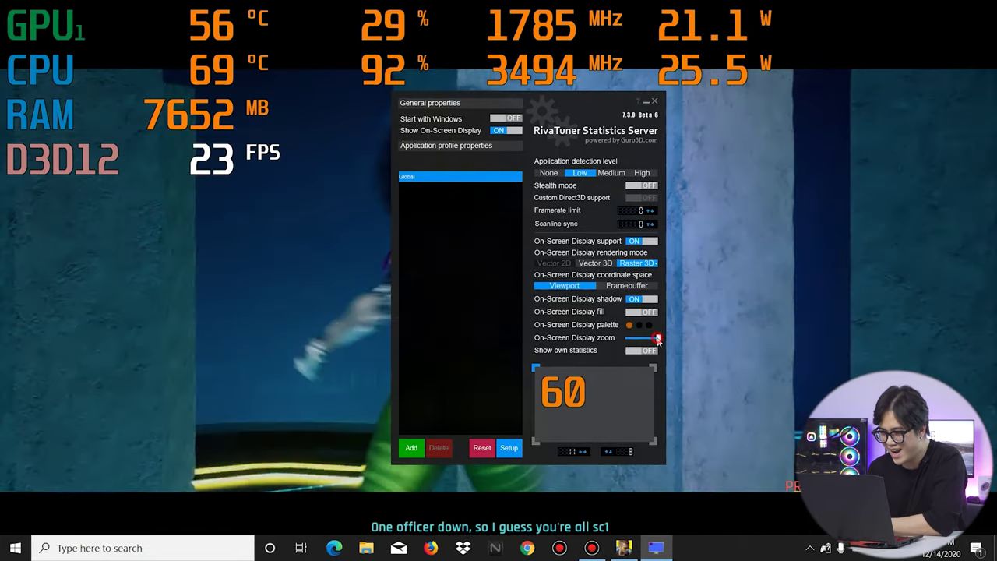
drag(658, 340, 633, 340)
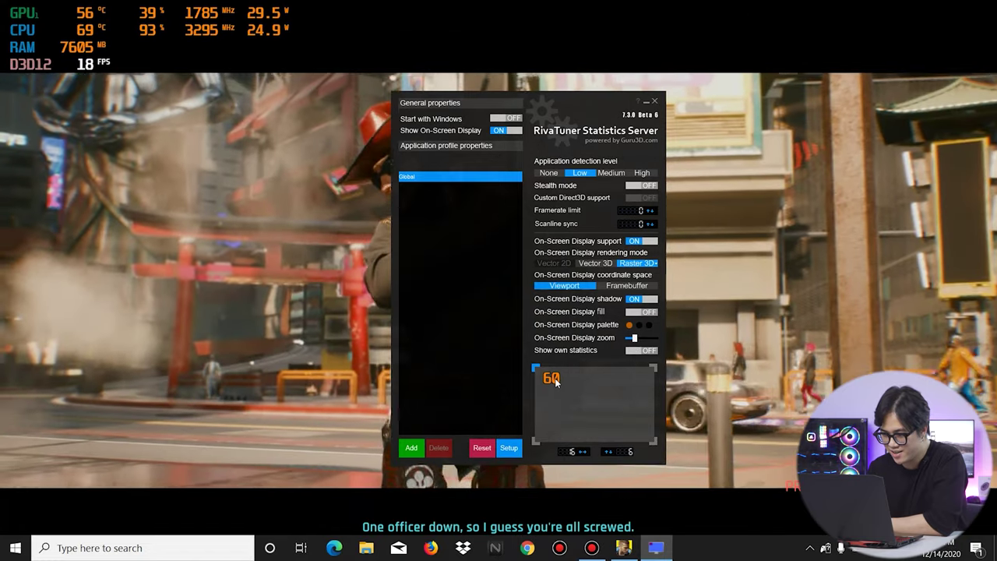
drag(554, 383, 547, 381)
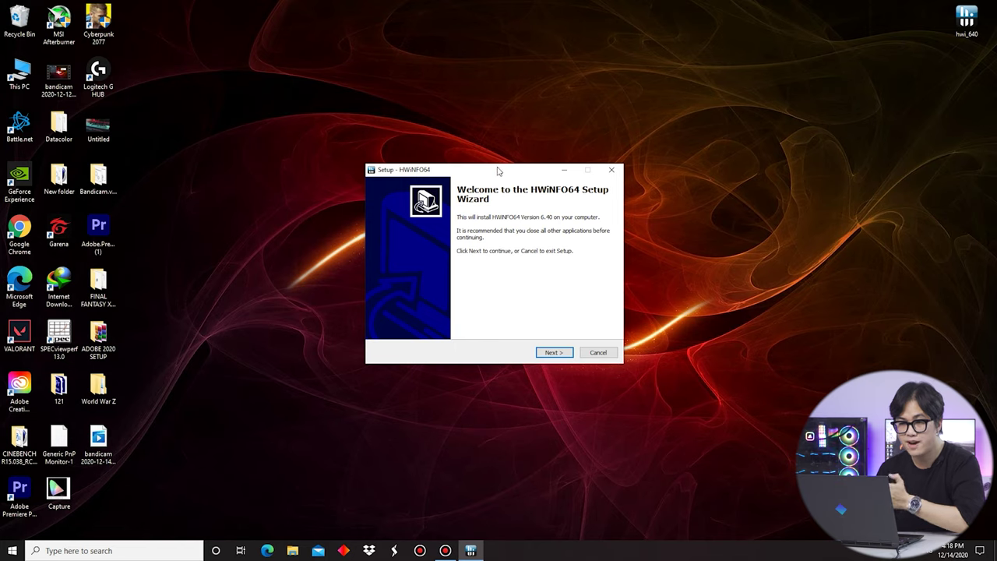
Install HWiNFO64 version 6.40, accepting the license agreement and default options, and finish with Launch HWiNFO64 enabled
drag(498, 173, 508, 167)
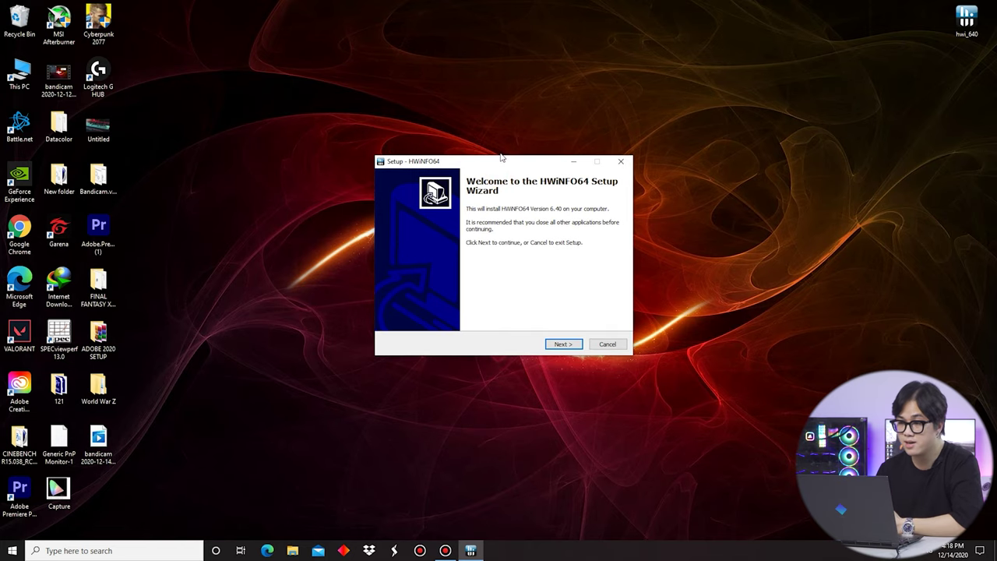
drag(495, 160, 481, 148)
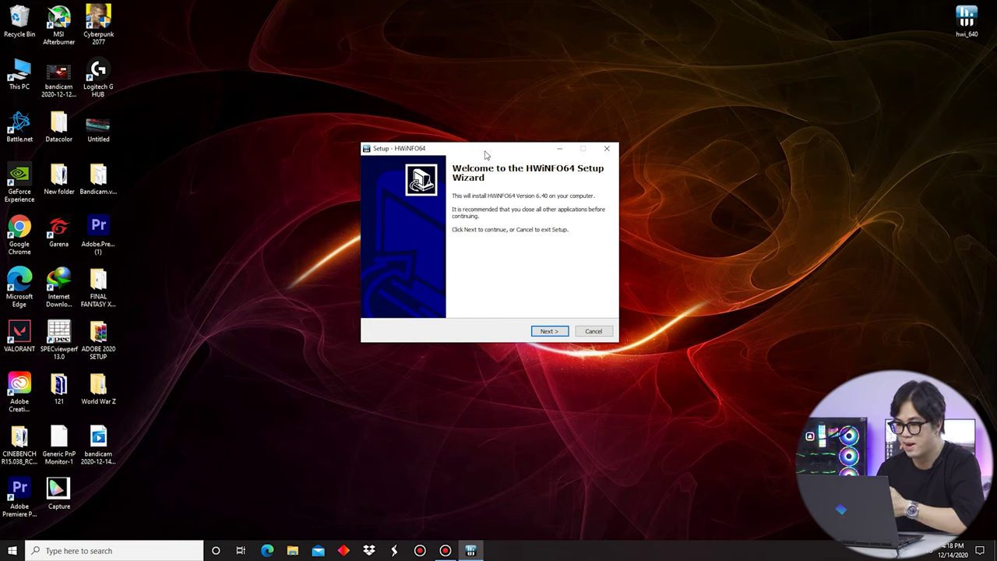
click(554, 331)
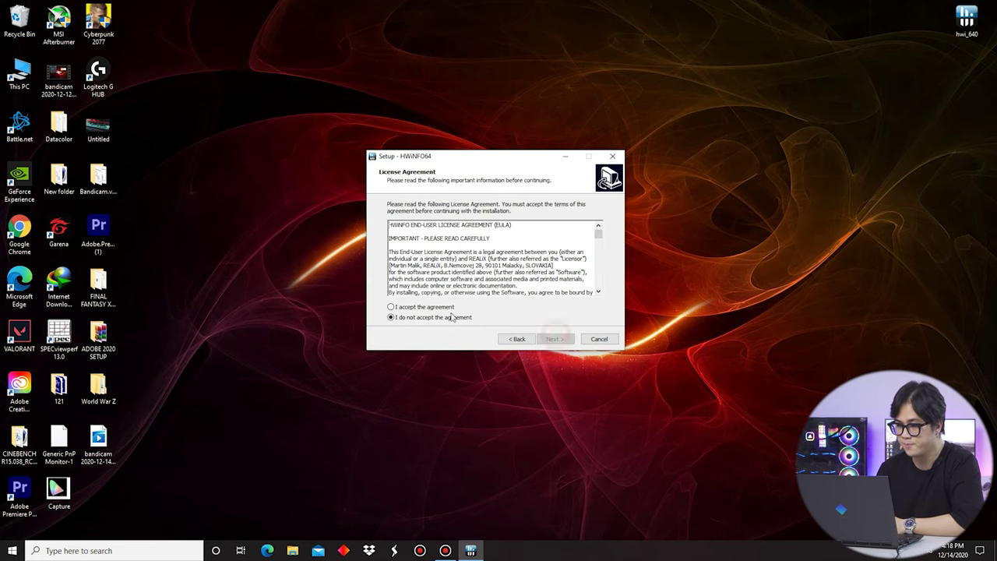
click(555, 338)
click(568, 340)
click(565, 338)
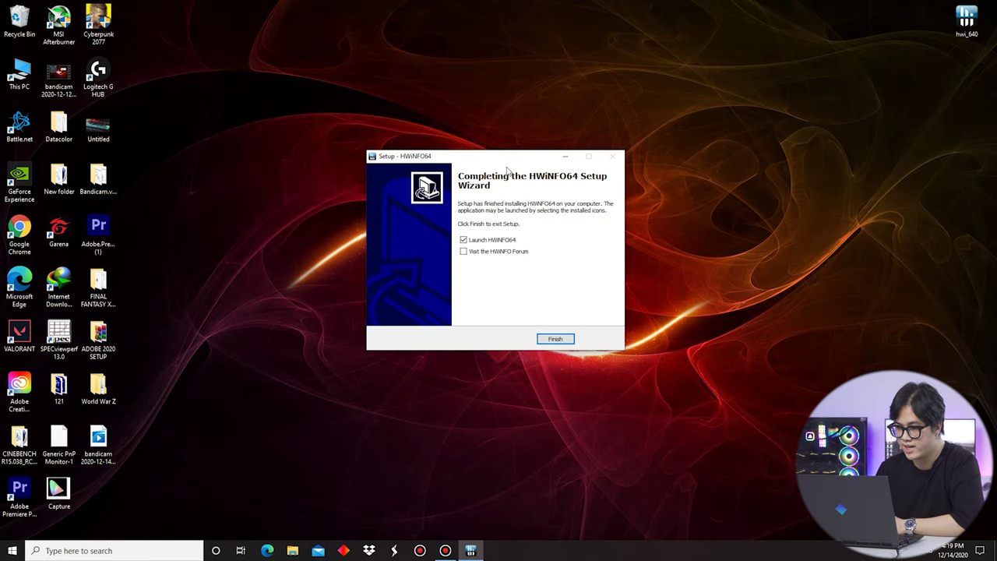
drag(501, 162, 504, 153)
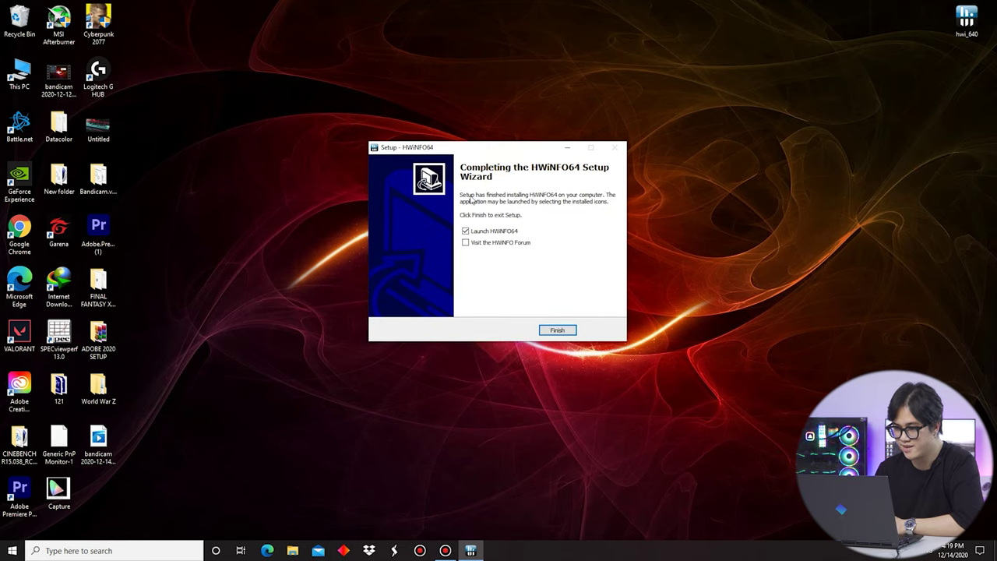
key(Return)
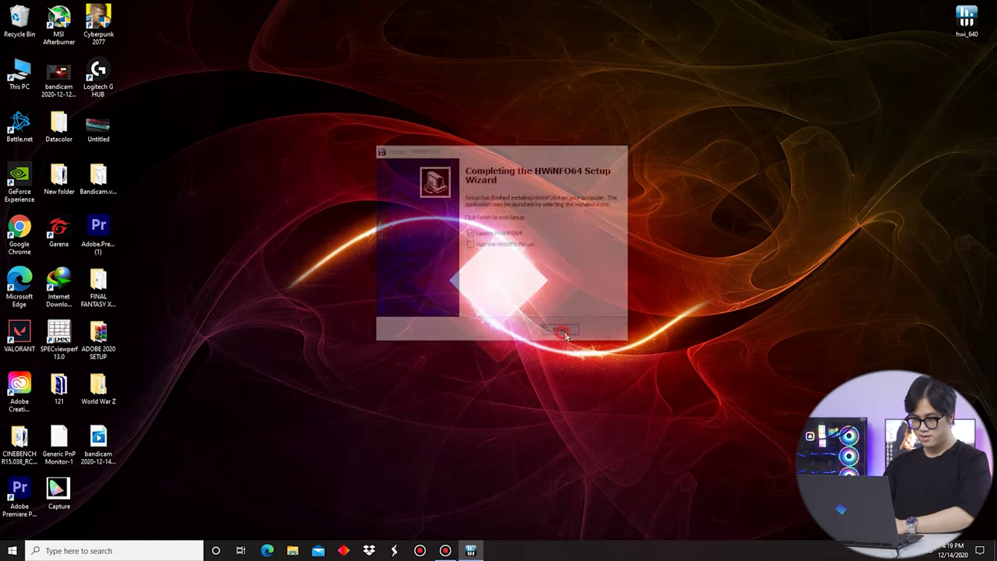
Run HWiNFO64 in Sensors-only mode and reposition its sensor status window
drag(506, 242, 528, 230)
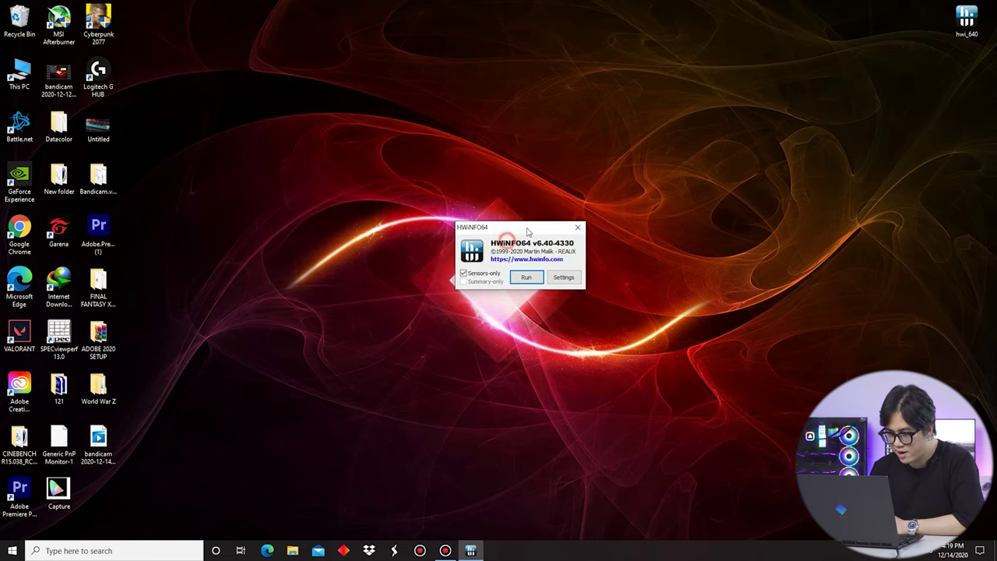
drag(508, 226, 502, 201)
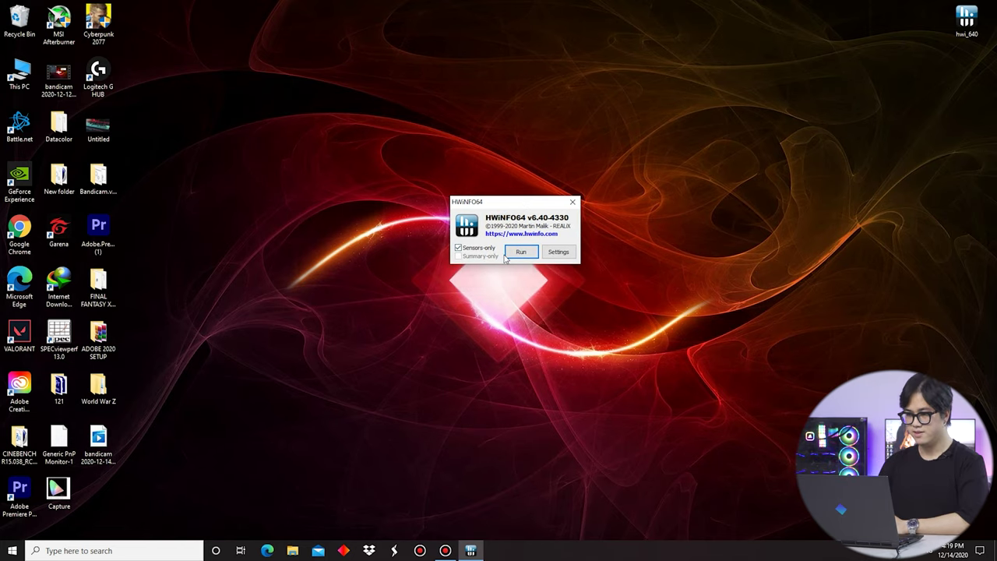
click(507, 253)
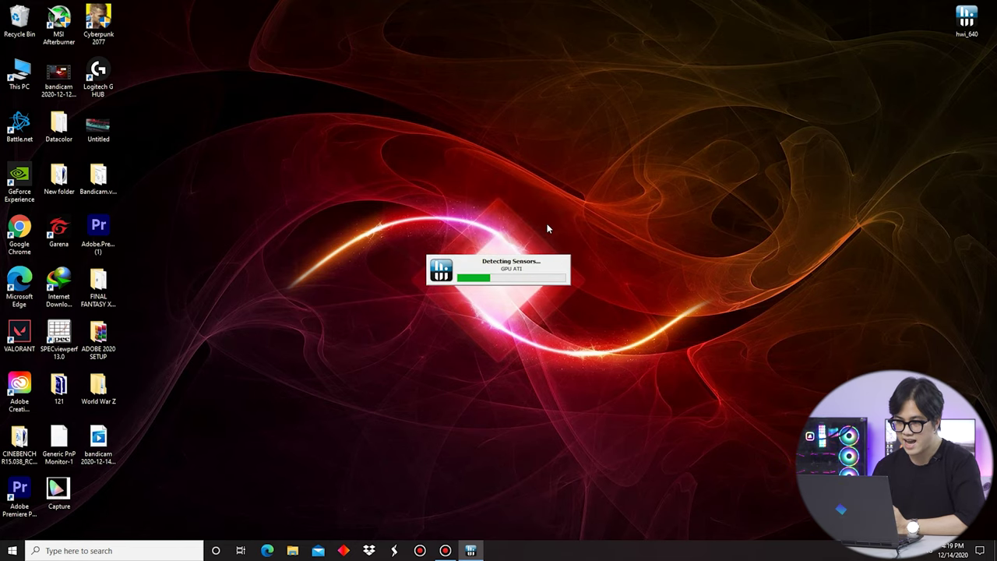
mouse_move(498, 61)
mouse_down()
mouse_move(534, 56)
mouse_move(541, 42)
mouse_move(494, 46)
mouse_up()
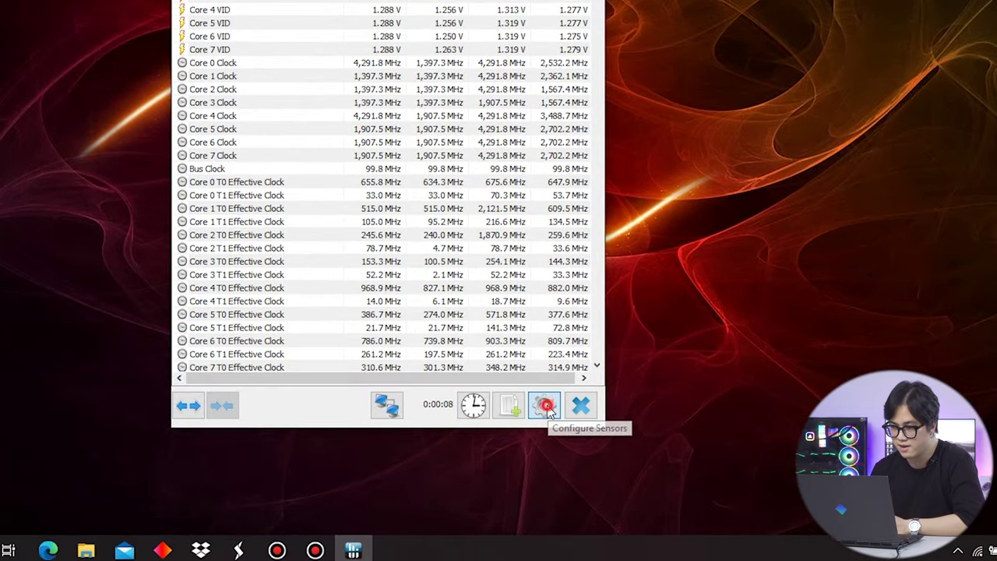
Open the OSD (RTSS) section of the HWiNFO64 sensor settings and find the CPU core clock entries
click(546, 406)
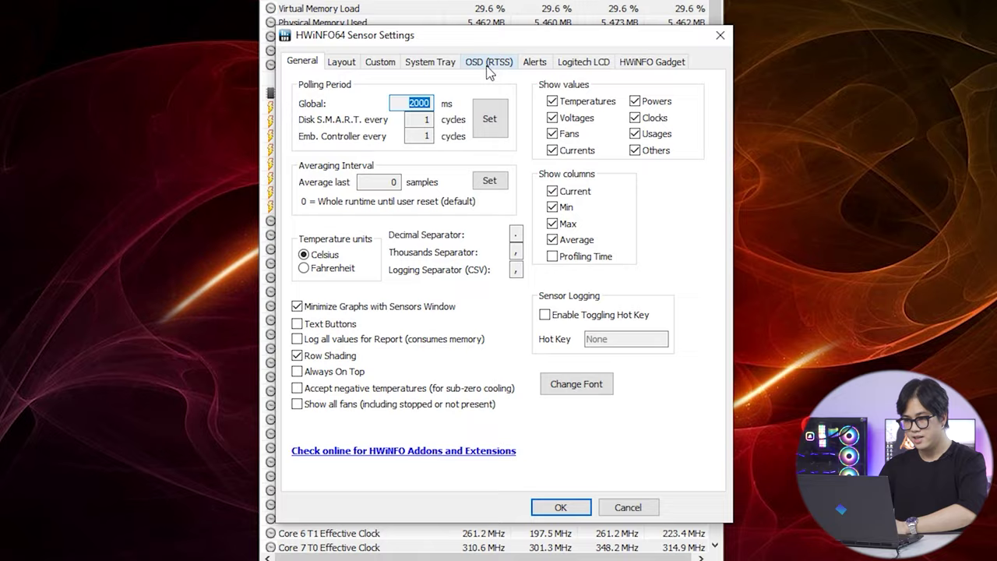
click(494, 127)
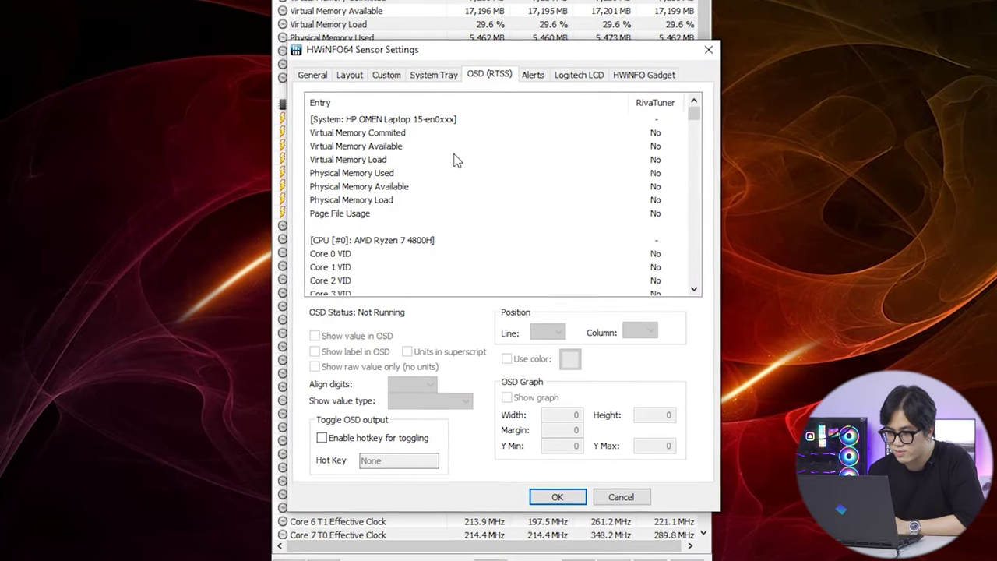
scroll(456, 160, down, 3)
scroll(418, 126, down, 3)
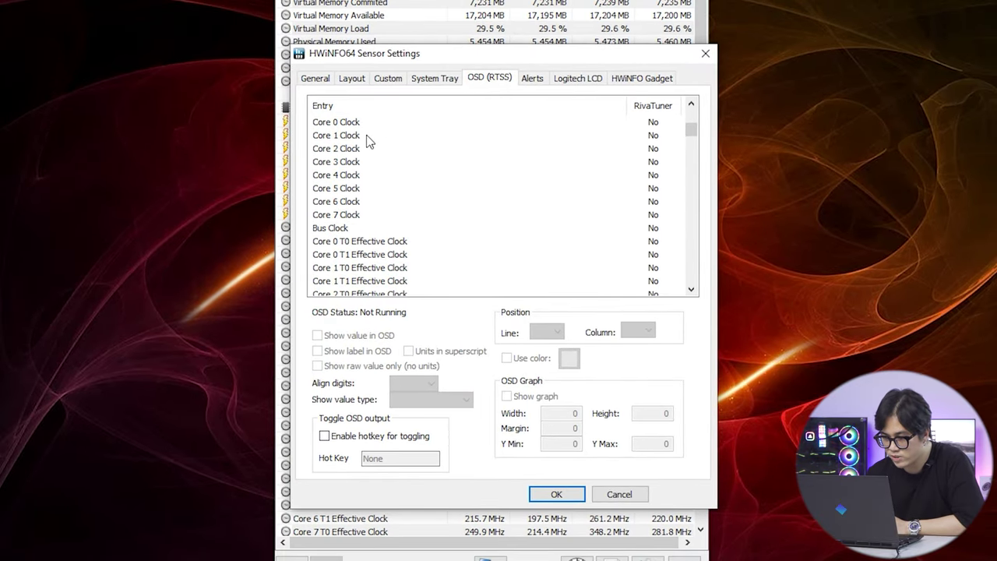
Enable Show value in OSD and Show label in OSD for the Core 0 T0 Effective Clock entry
click(399, 241)
drag(420, 53, 430, 36)
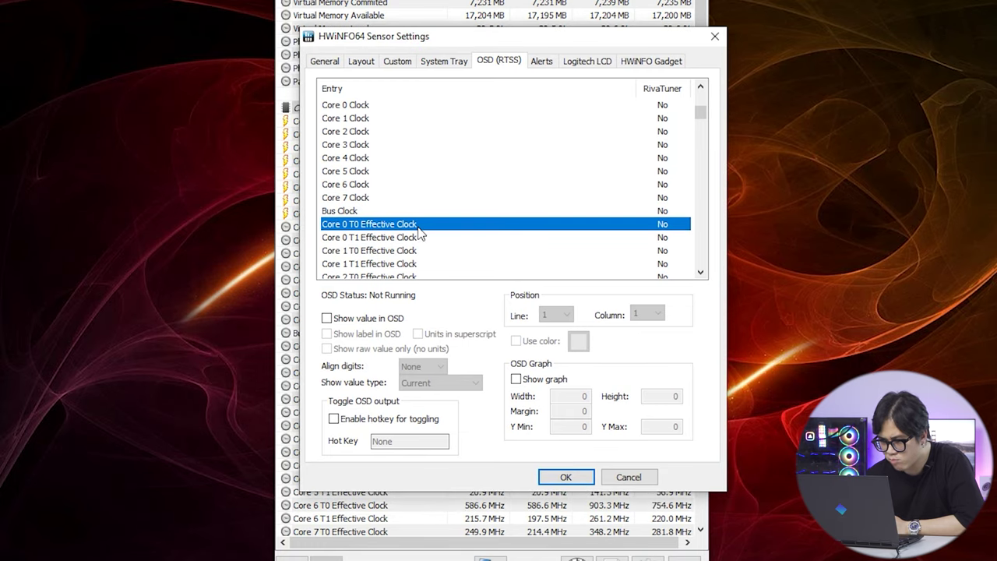
click(374, 250)
click(365, 225)
scroll(376, 174, down, 2)
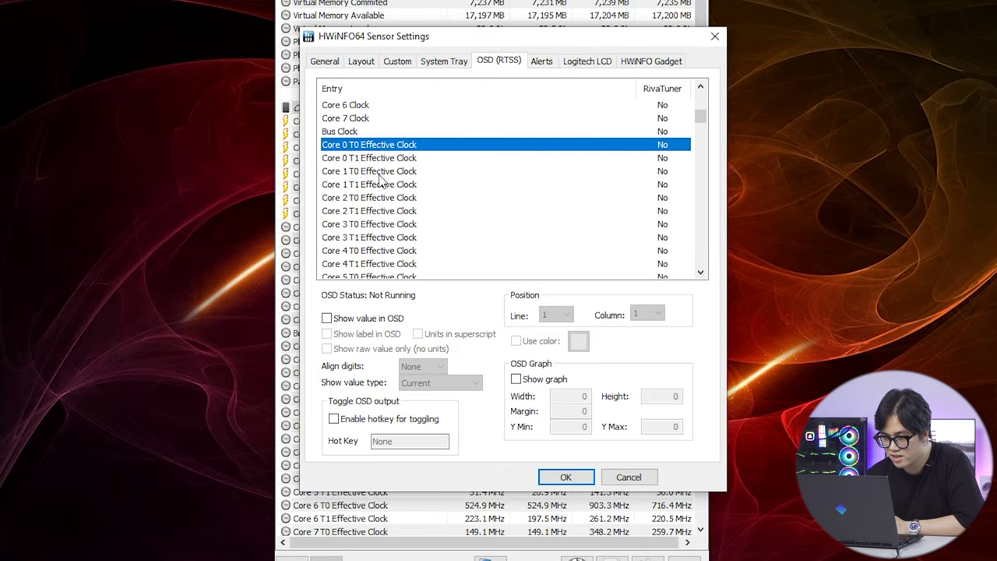
click(380, 175)
click(390, 159)
click(390, 142)
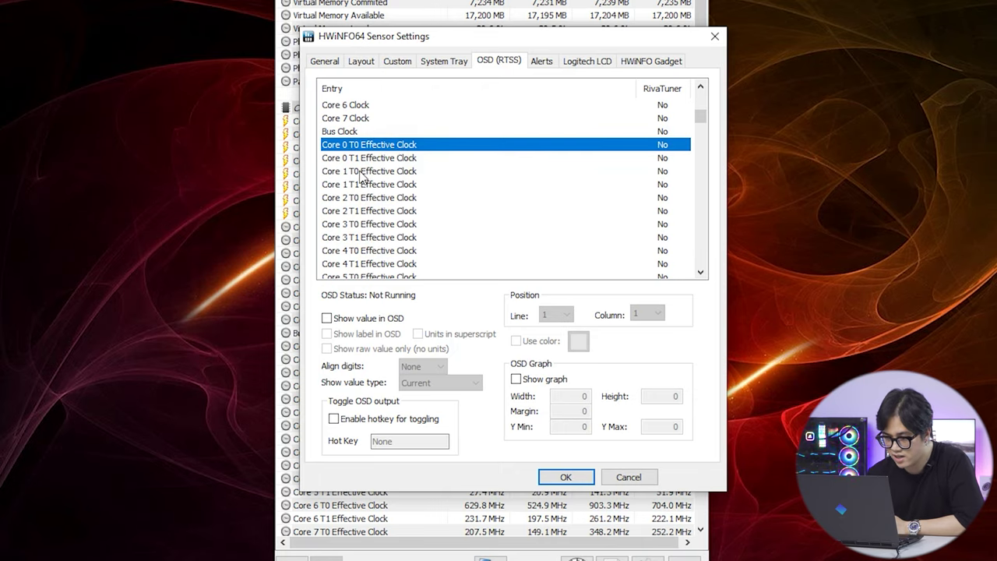
click(328, 319)
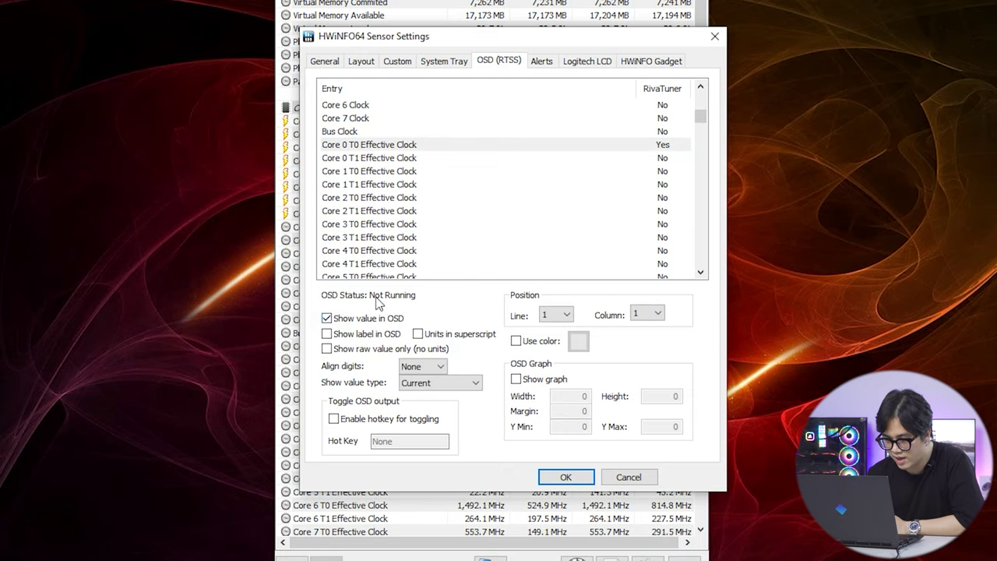
click(326, 334)
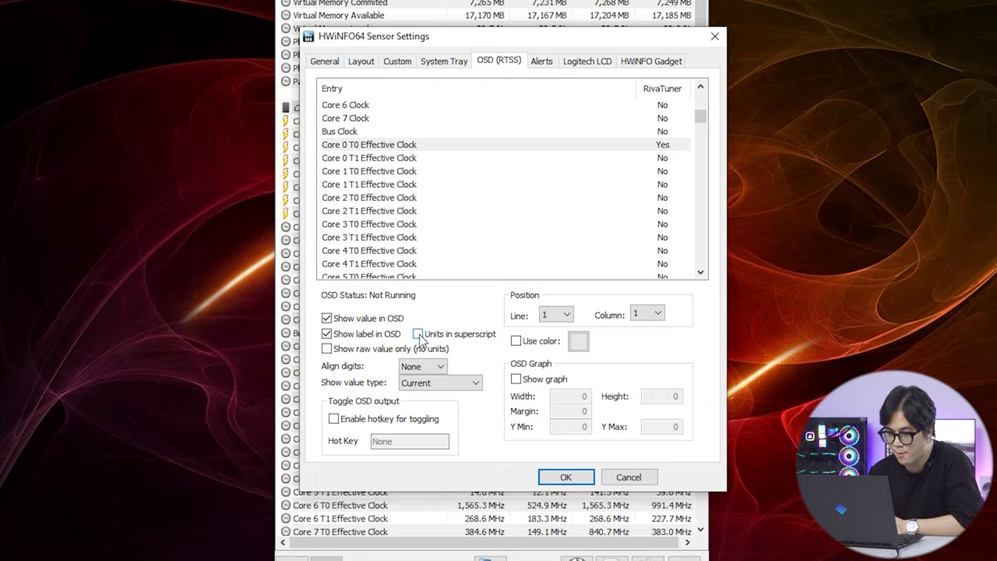
Enable Show value in OSD for the Core 0 T0 Usage entry
scroll(463, 160, down, 5)
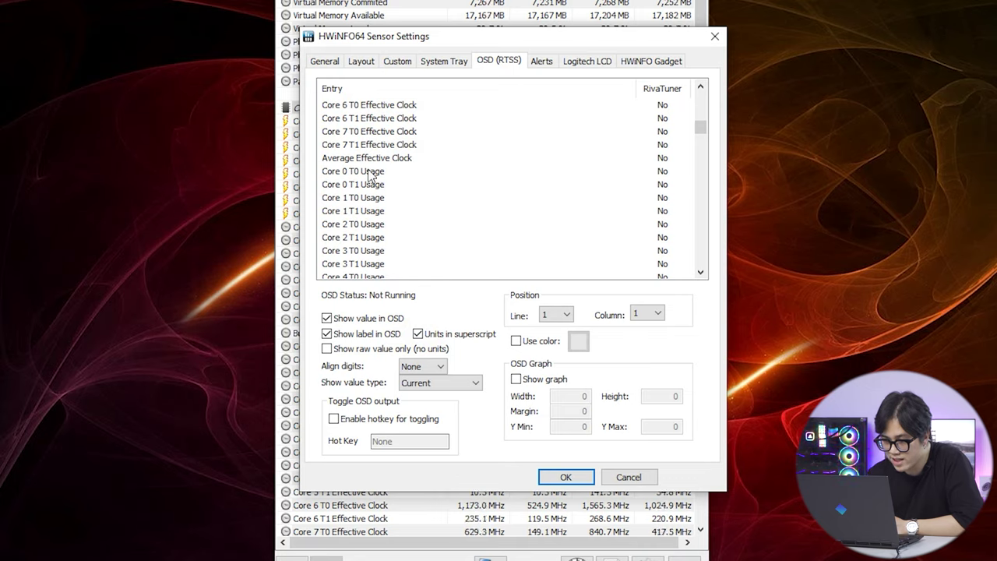
click(343, 176)
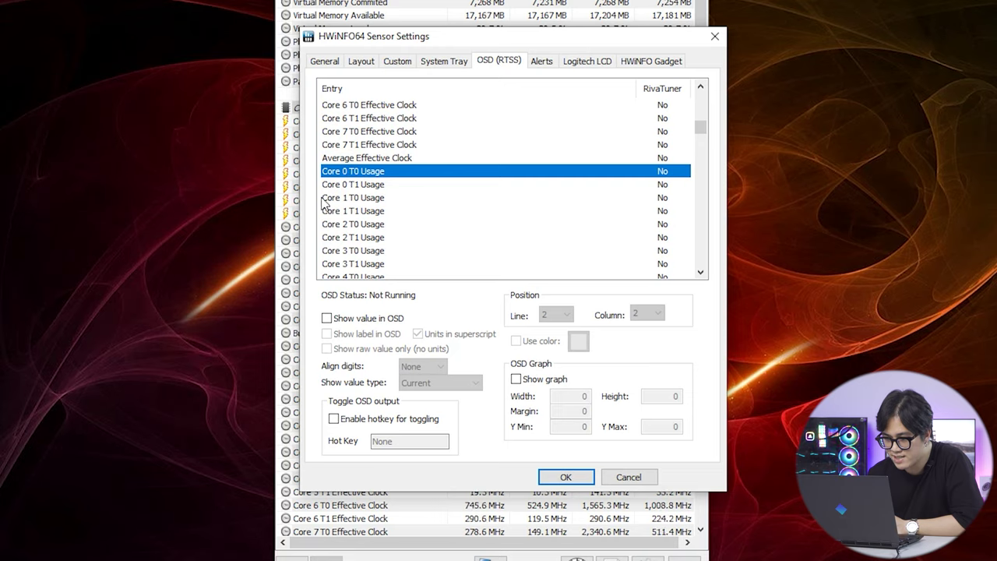
click(327, 319)
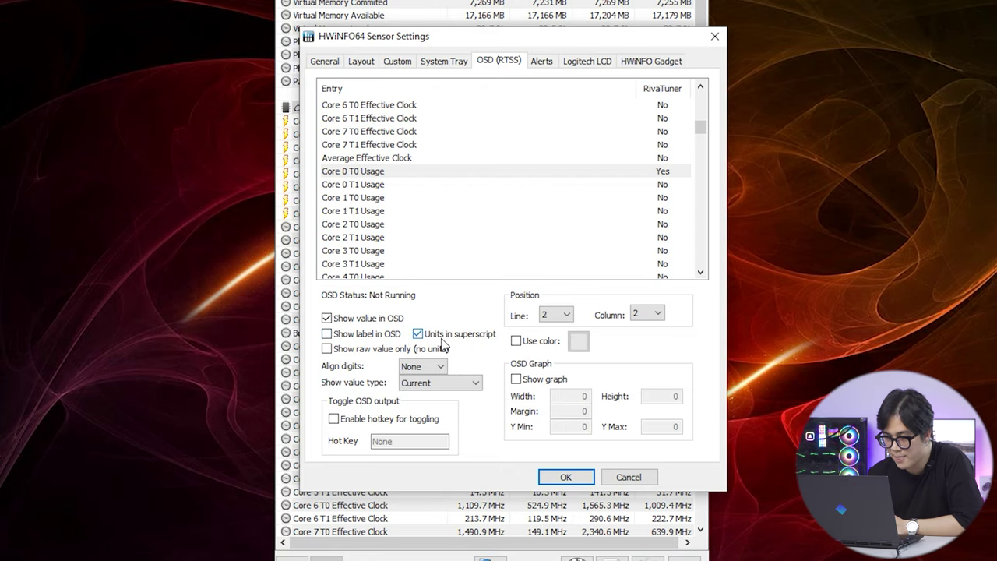
Find the CPU (Tctl/Tdie) temperature entry under the Enhanced CPU sensors and enable Show value in OSD for it
scroll(407, 118, down, 7)
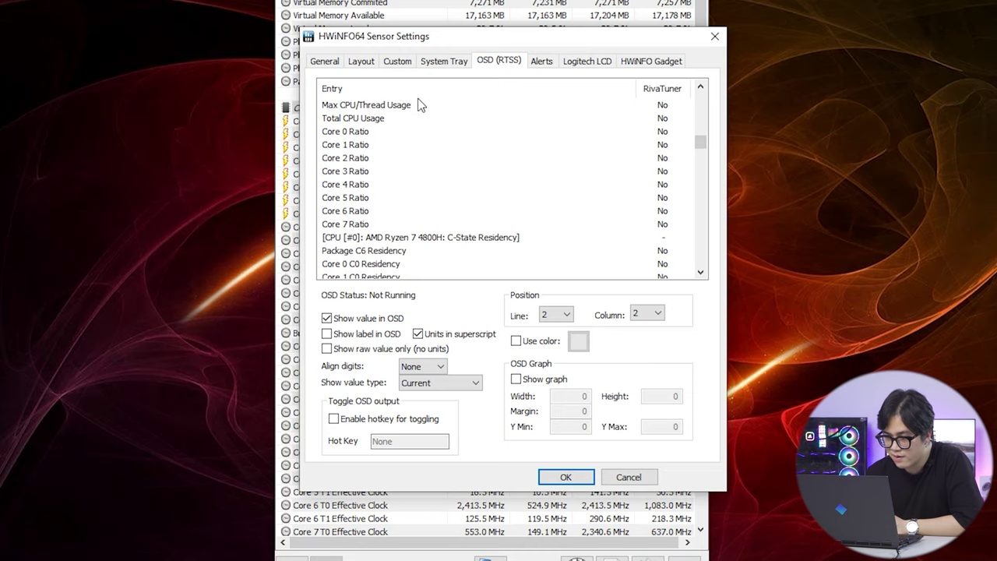
scroll(419, 113, down, 13)
scroll(419, 117, up, 3)
scroll(420, 125, down, 5)
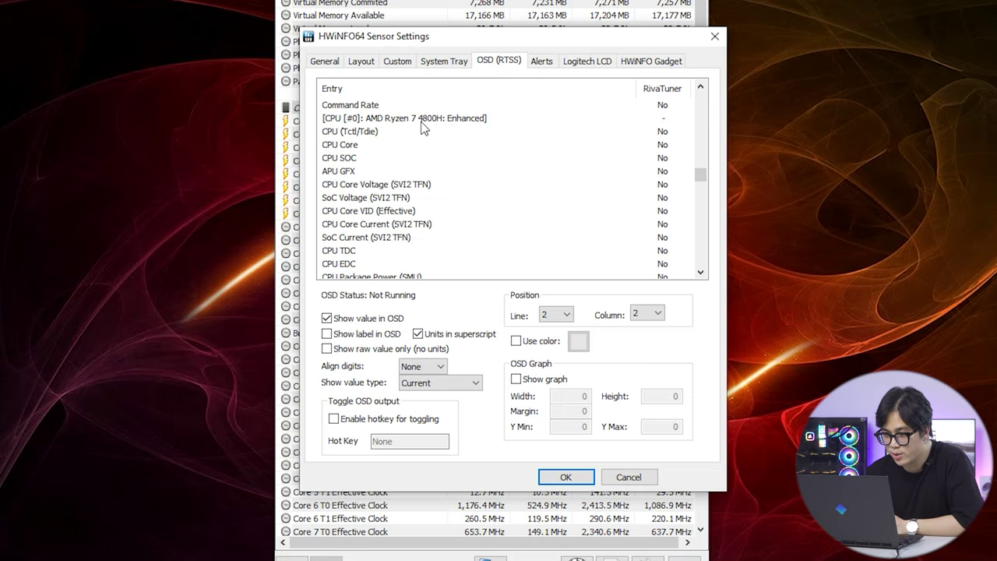
drag(347, 31, 409, 47)
click(433, 149)
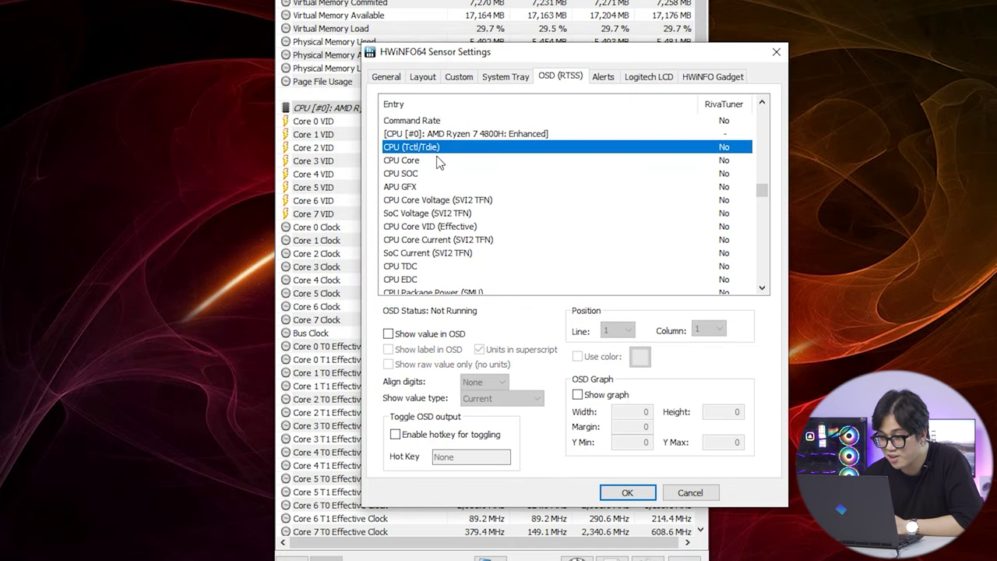
click(428, 162)
click(434, 149)
click(428, 161)
click(430, 150)
click(389, 334)
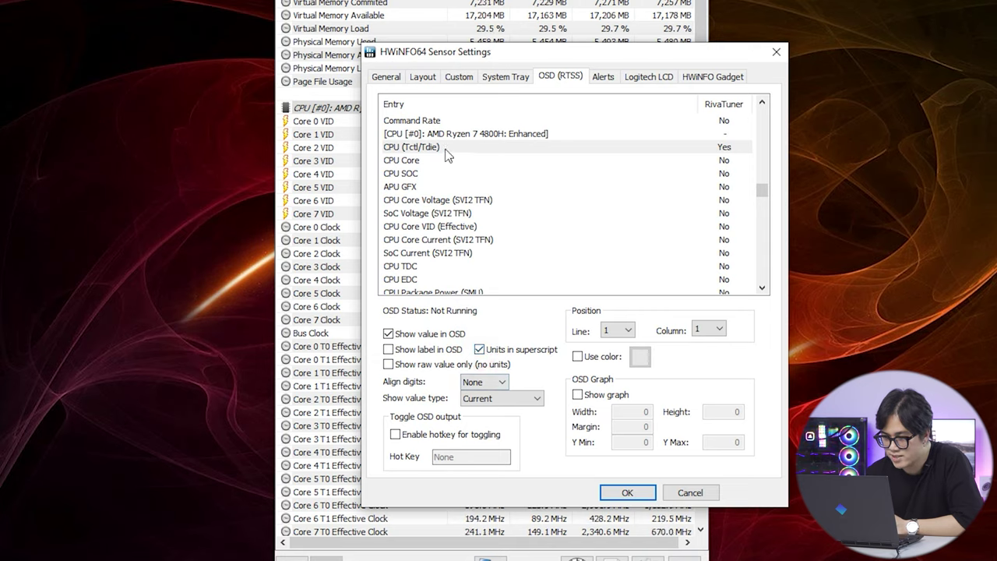
Enable Show value in OSD for the CPU Package Power (SMU) entry
scroll(450, 155, down, 4)
scroll(569, 205, up, 2)
click(491, 214)
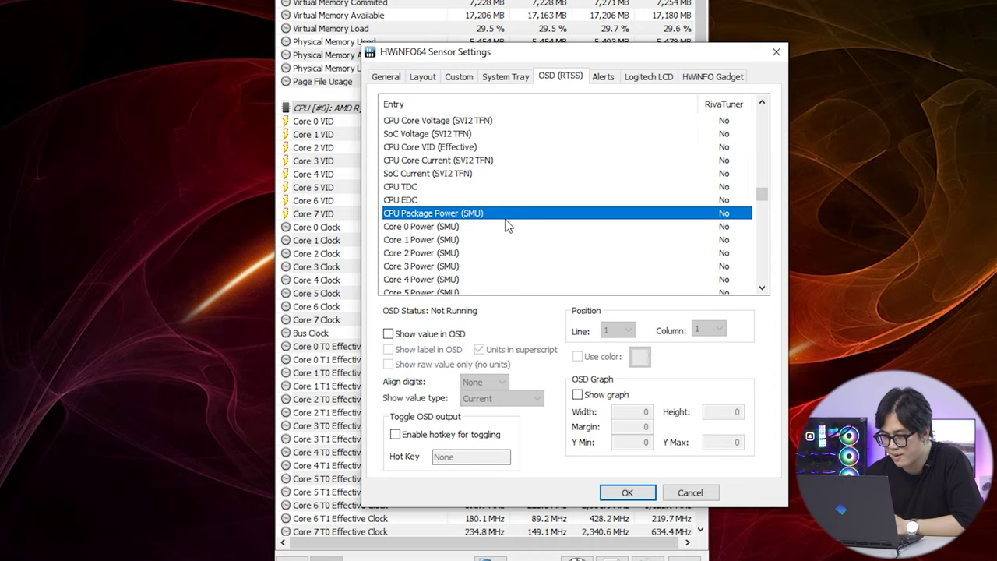
click(389, 334)
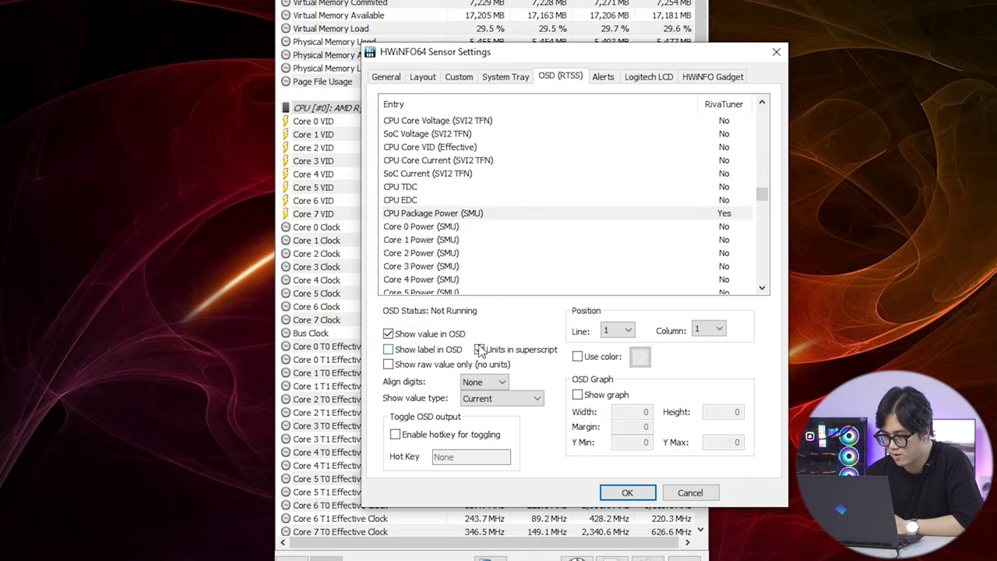
Accept the HWiNFO64 sensor settings and minimize the sensor status window
click(629, 491)
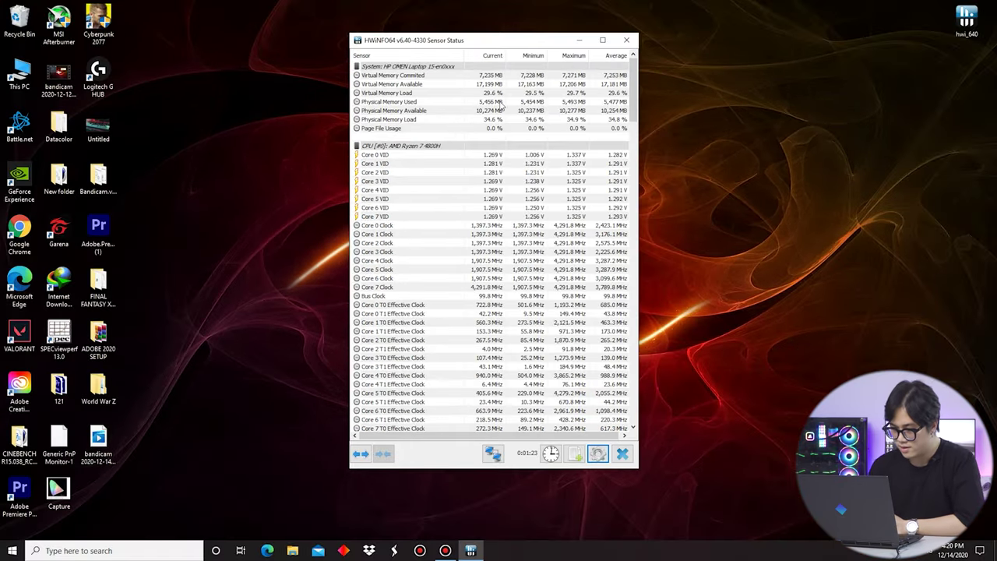
drag(535, 42, 593, 37)
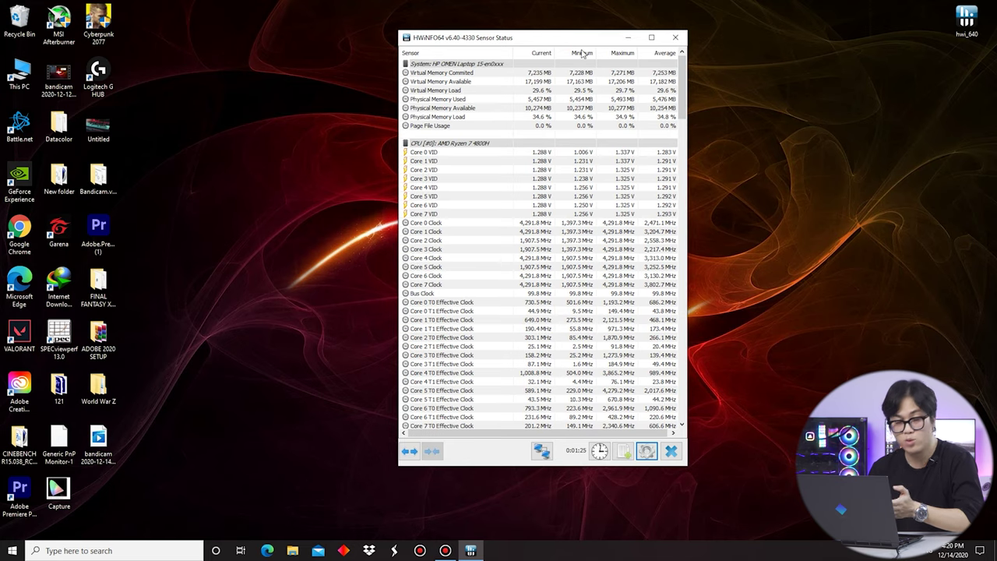
click(627, 37)
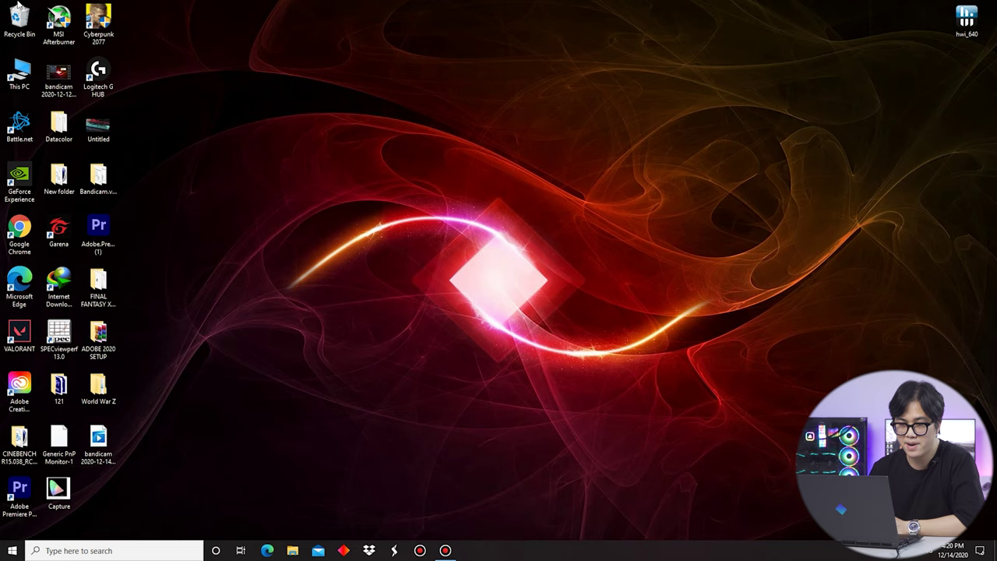
Start MSI Afterburner, minimize it so it runs in the background, and launch Cyberpunk 2077
click(58, 23)
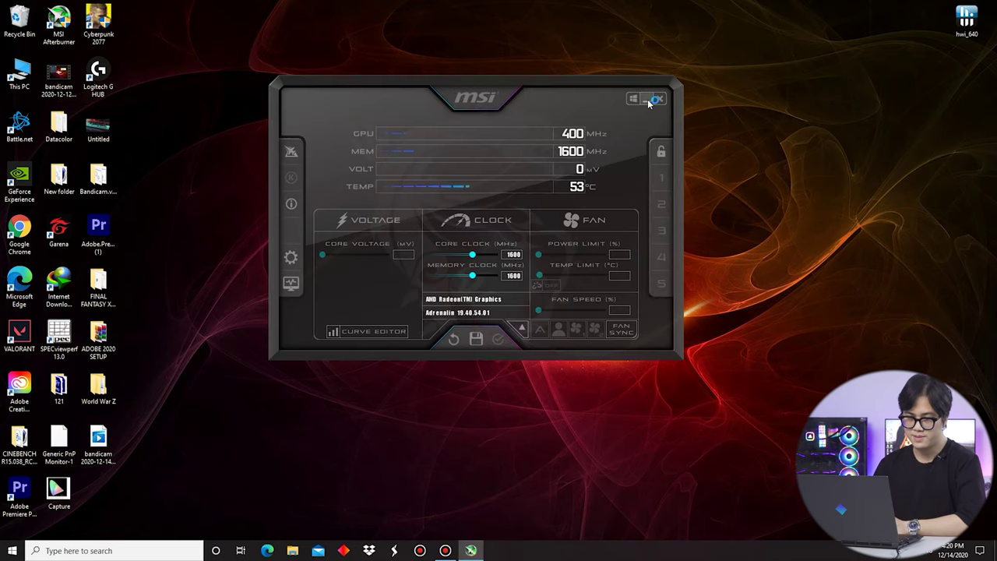
click(648, 101)
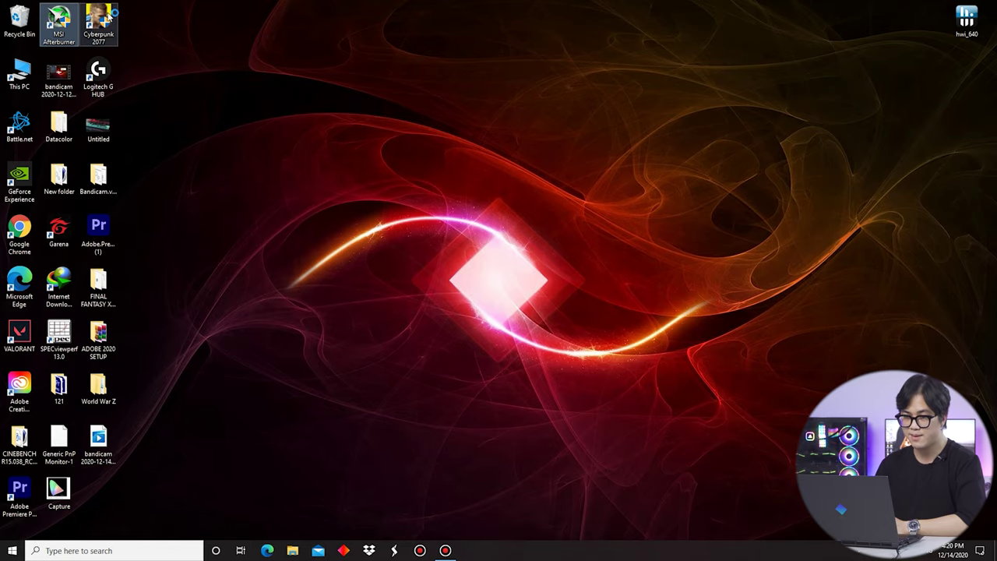
click(101, 16)
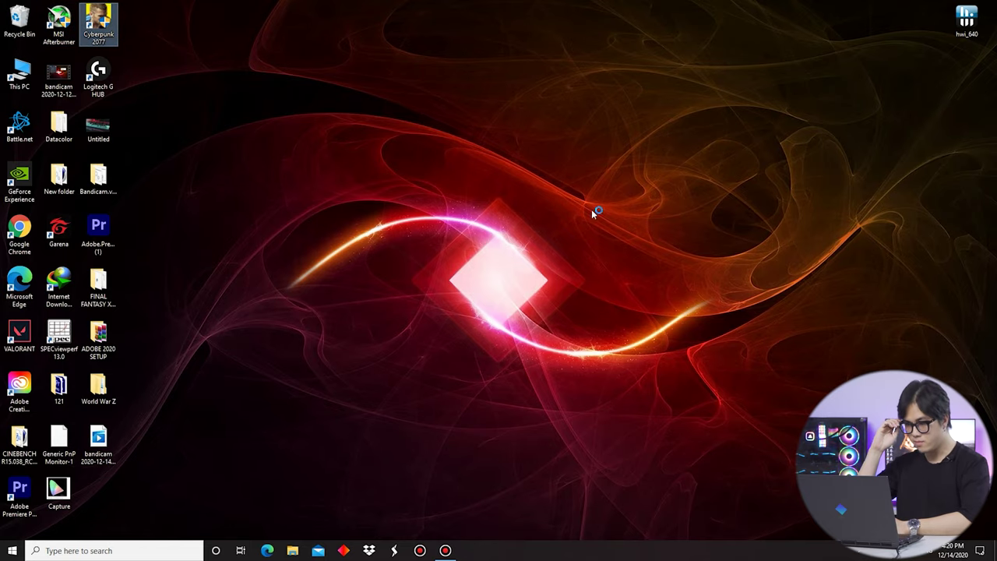